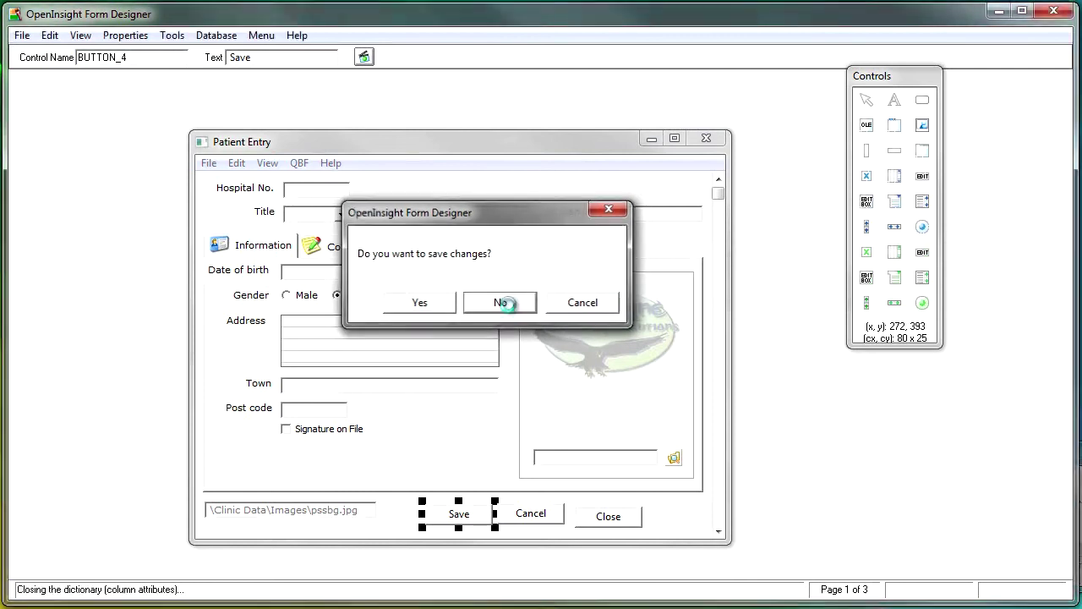
- Create a new form with no table as its data source and reposition it in the design area
click(500, 225)
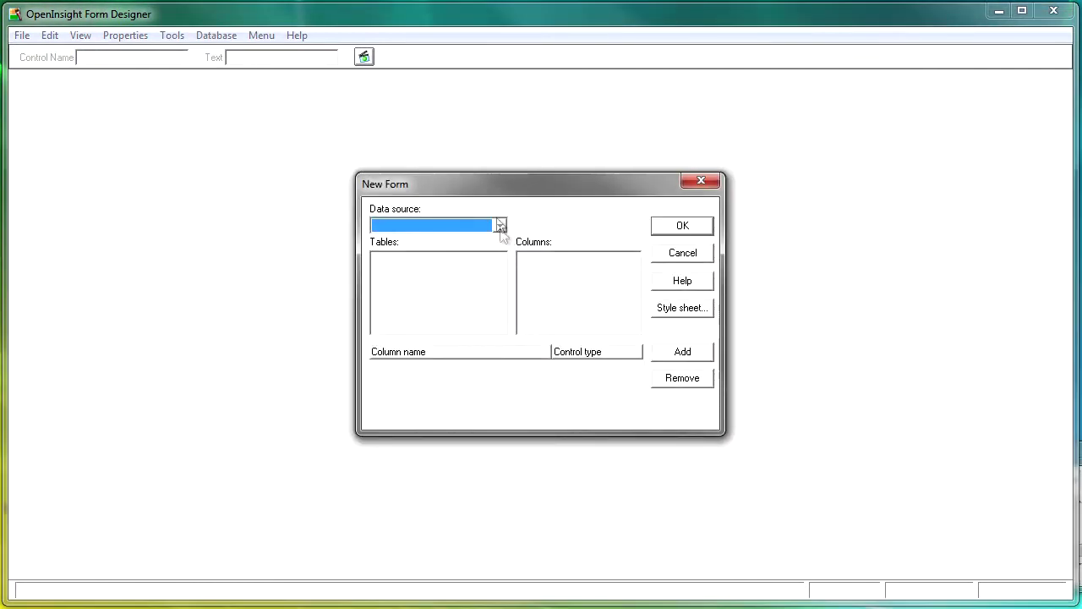
click(441, 241)
click(685, 228)
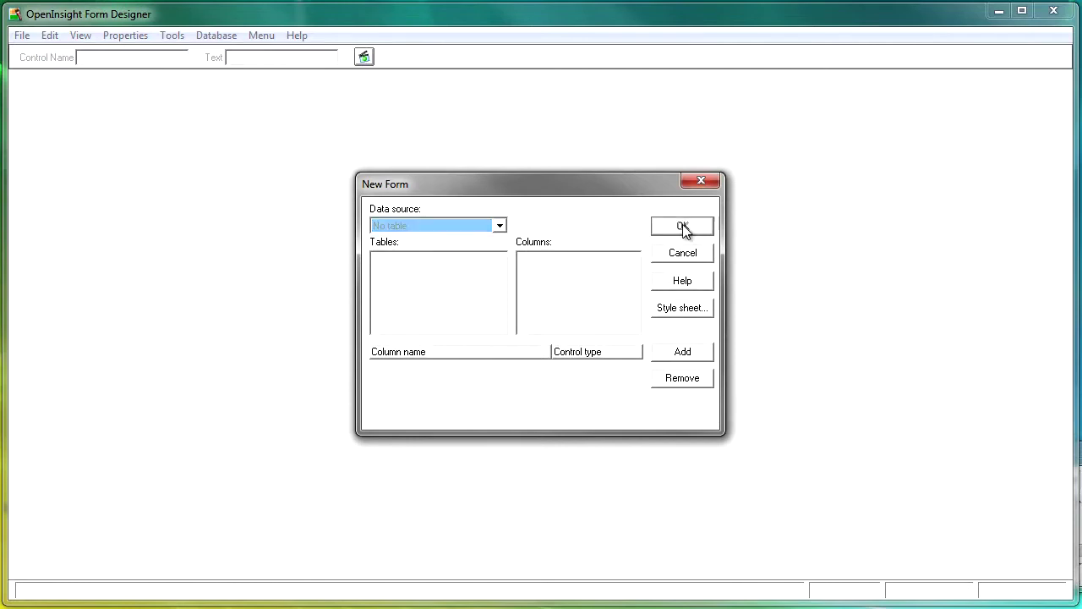
drag(268, 80, 410, 121)
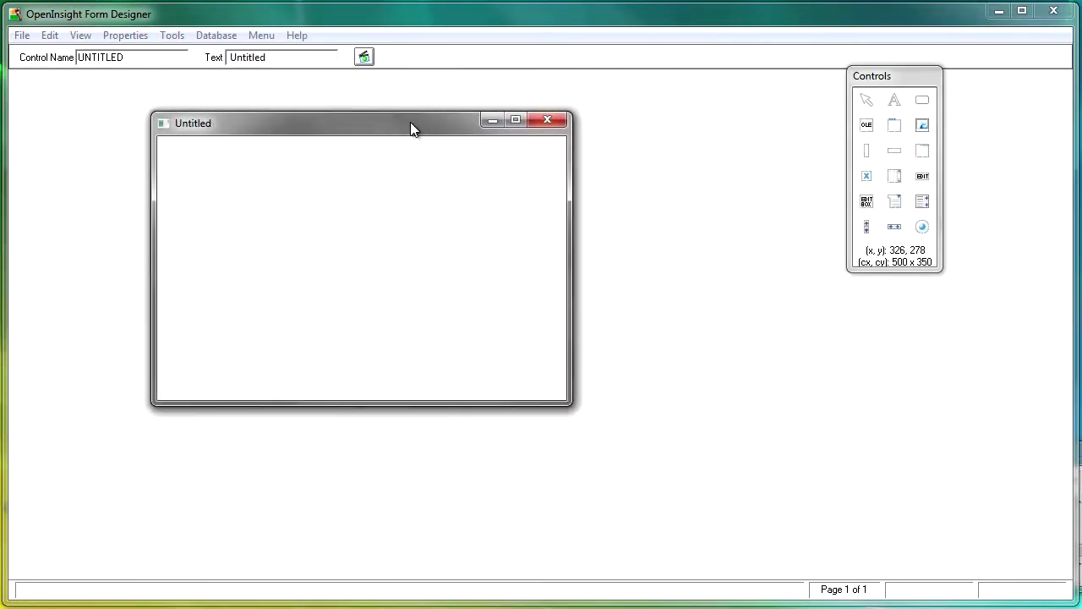
- Name the form MP_SWITCHBOARD and set its title text to "Clinic Application"
click(138, 56)
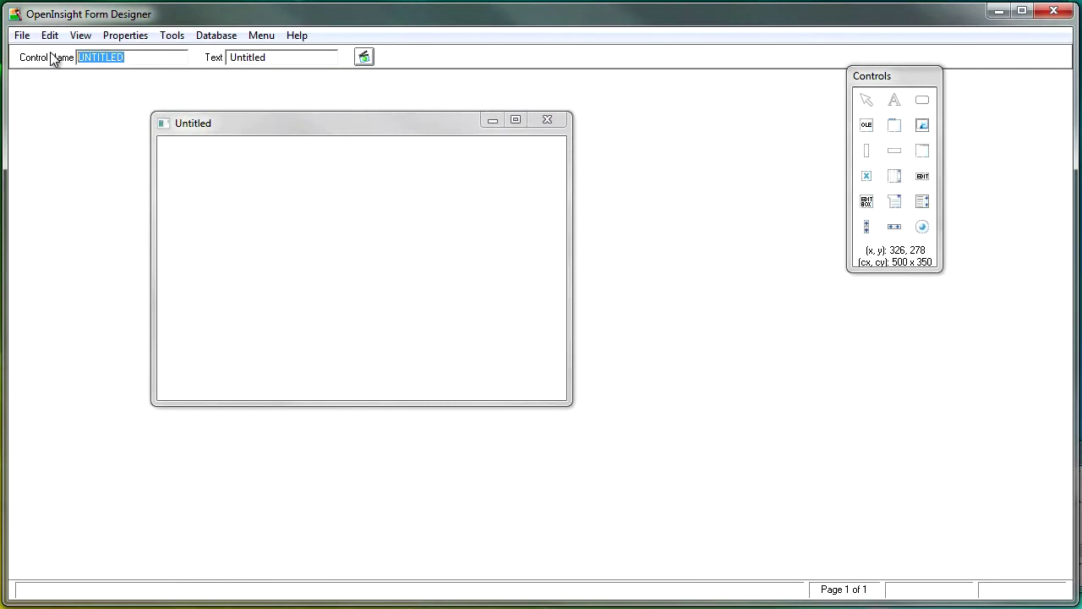
text(MP_SWITCHBOARD)
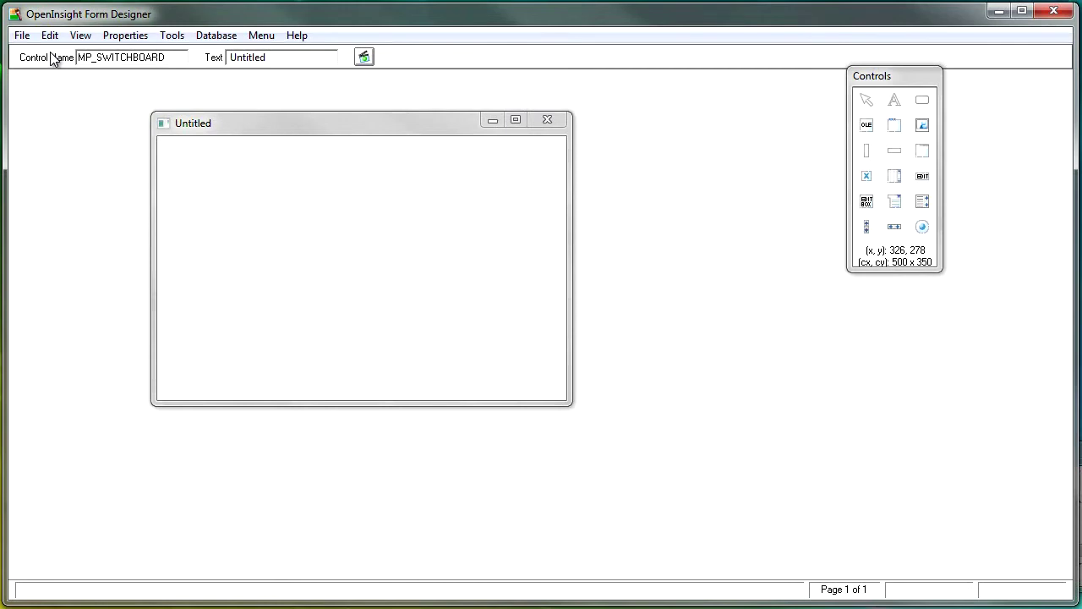
drag(276, 61, 216, 68)
text(Clinic Application)
- In the form's window properties, create an icon entity NURSE1 from the nurse1 file in the icons folder
double_click(269, 237)
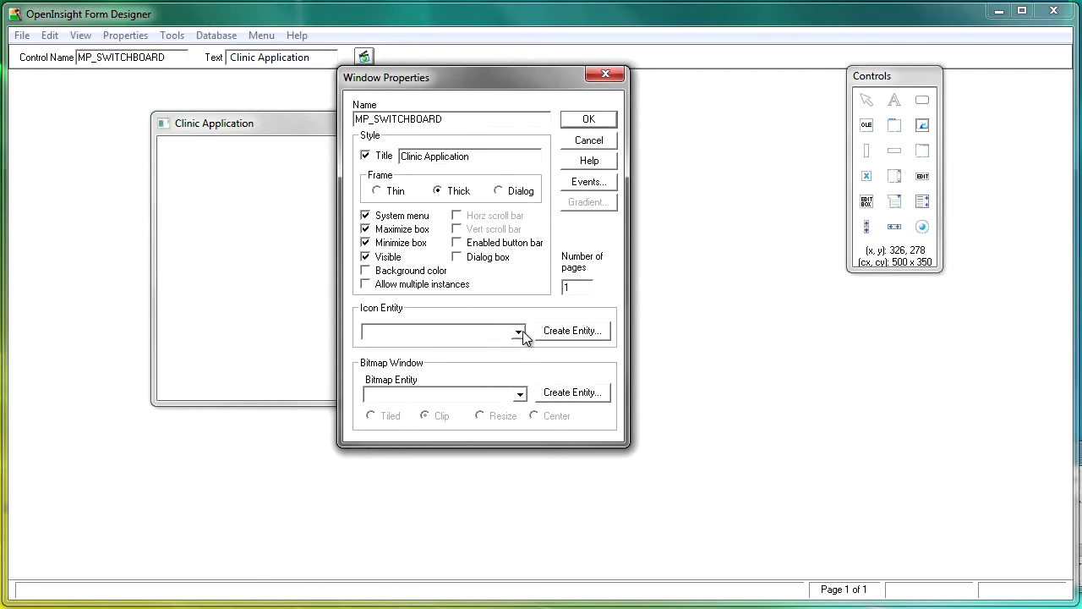
click(571, 331)
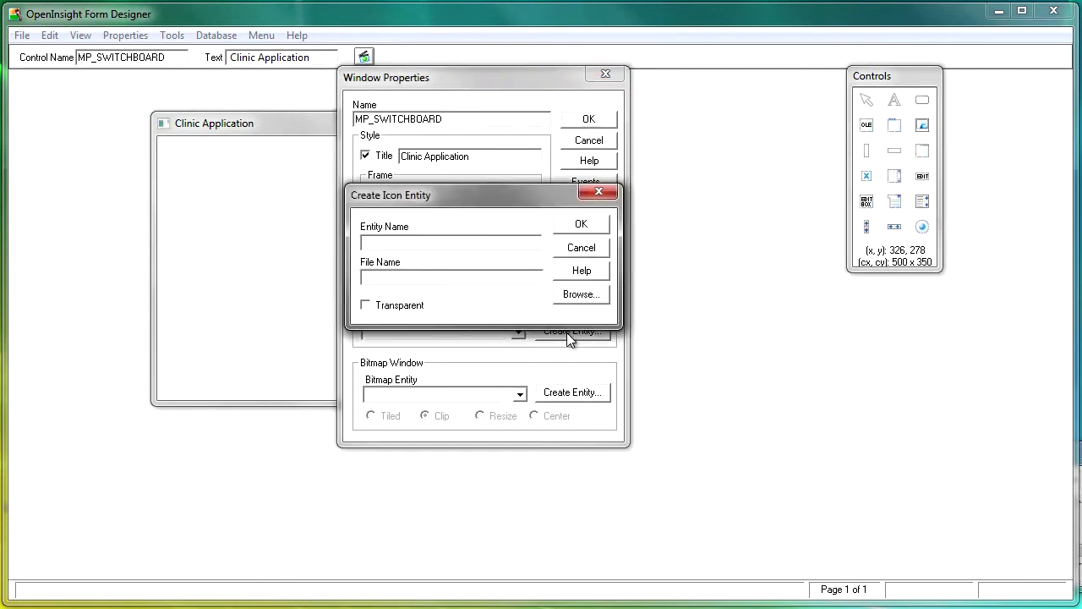
click(580, 296)
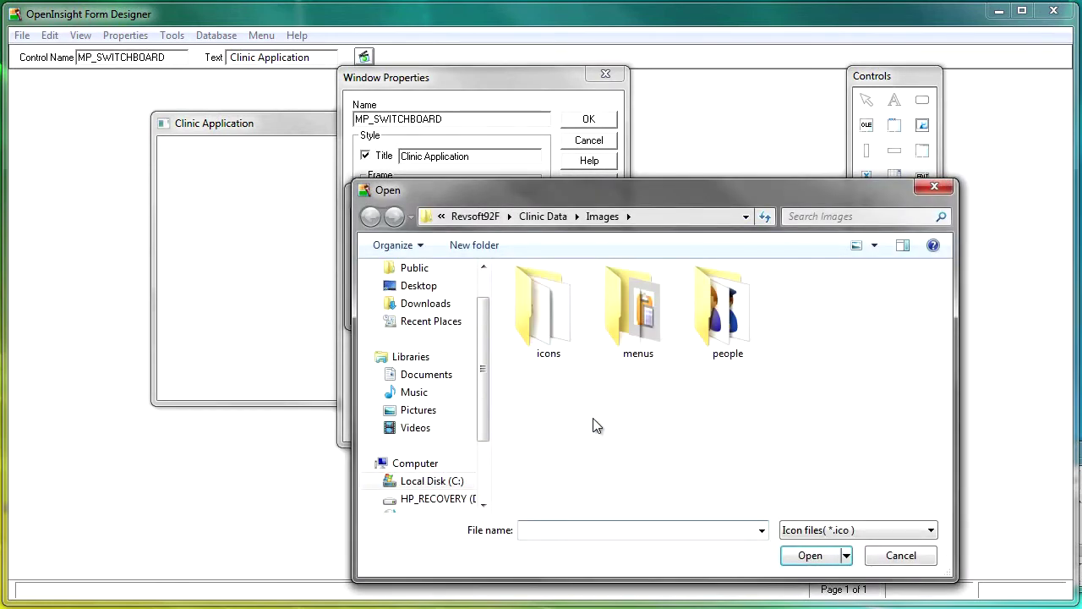
double_click(556, 328)
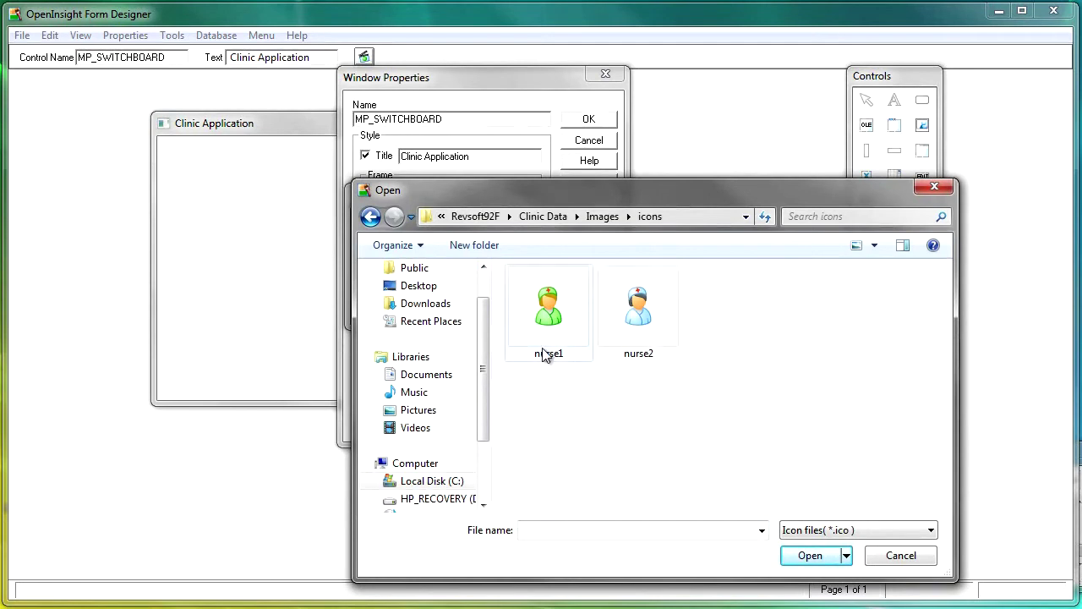
double_click(544, 314)
click(365, 305)
click(594, 226)
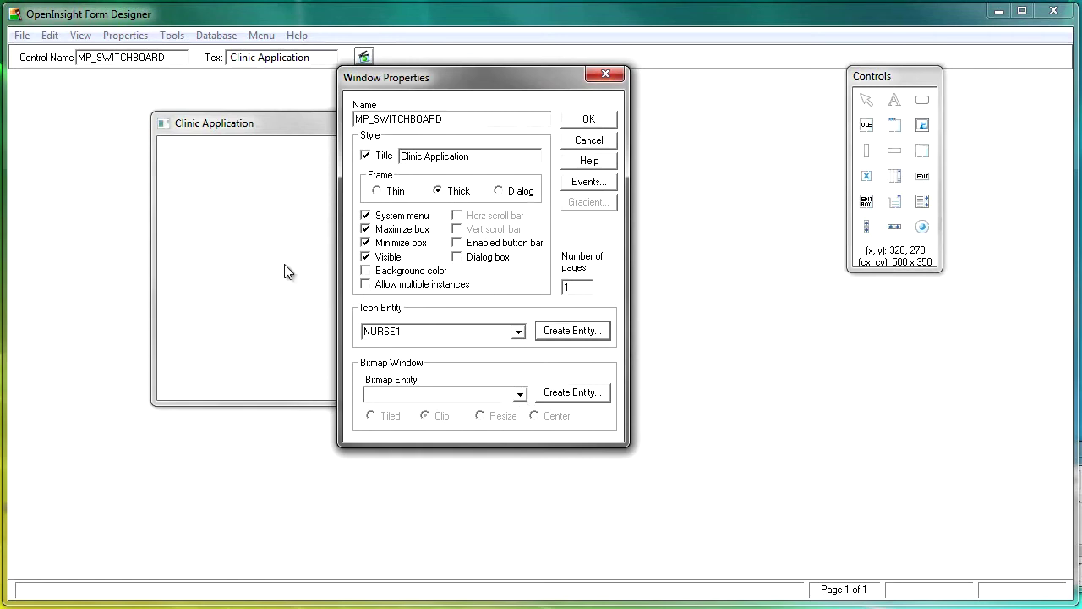
- Begin a bitmap entity for the window background using the PNG file bgswitchboard from the Images folder
click(575, 399)
click(586, 295)
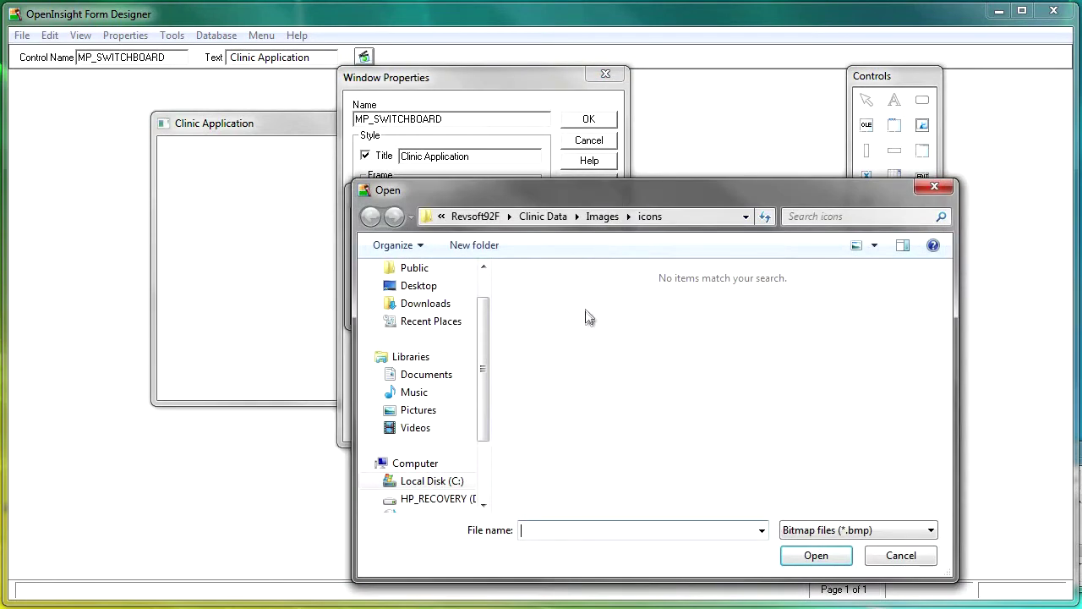
click(879, 531)
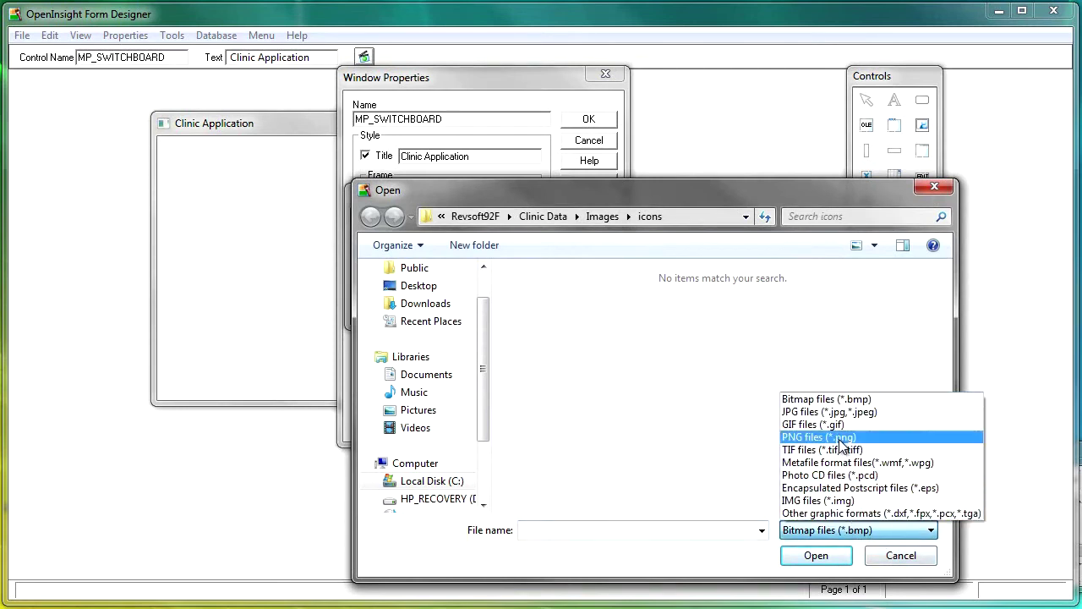
click(842, 439)
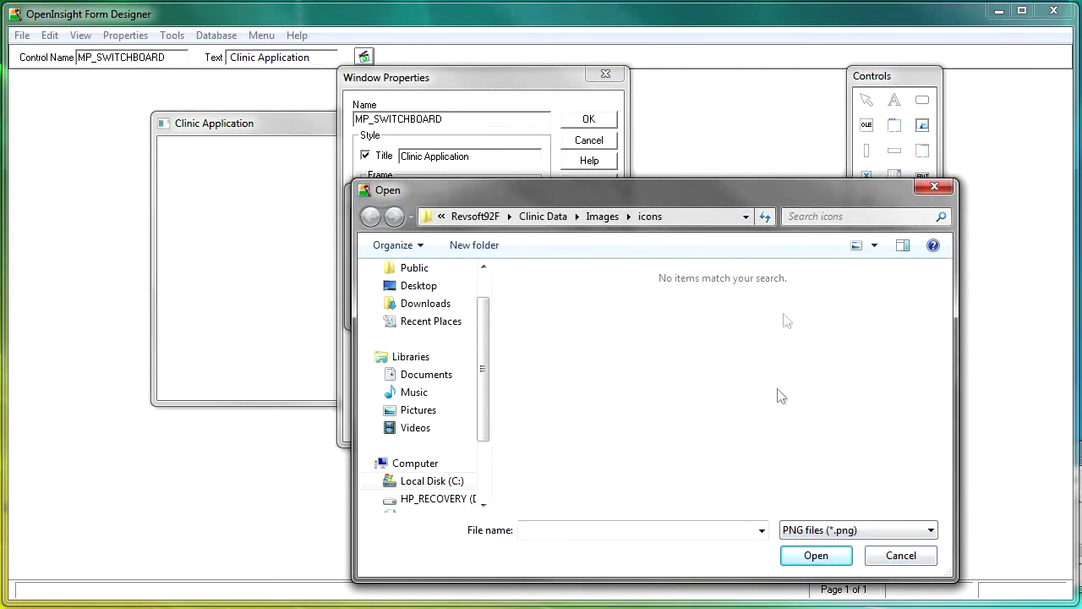
click(597, 217)
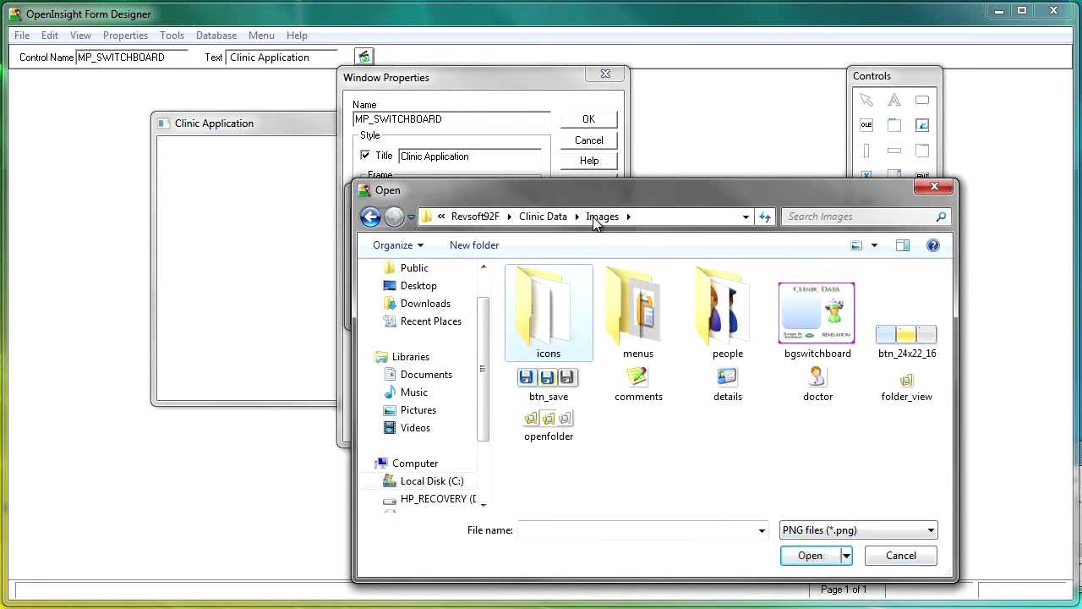
click(829, 327)
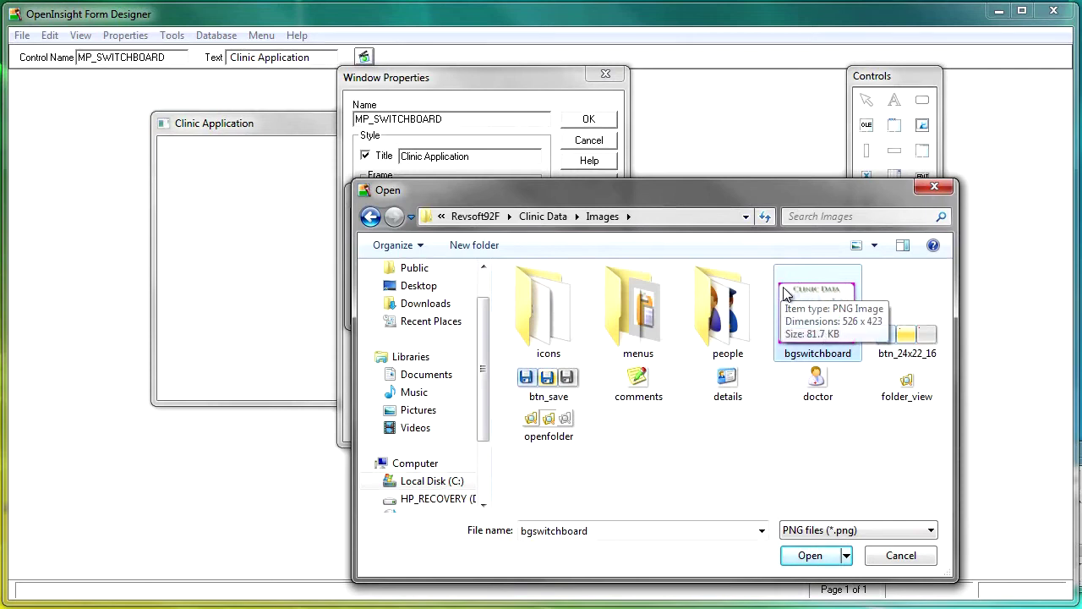
click(818, 555)
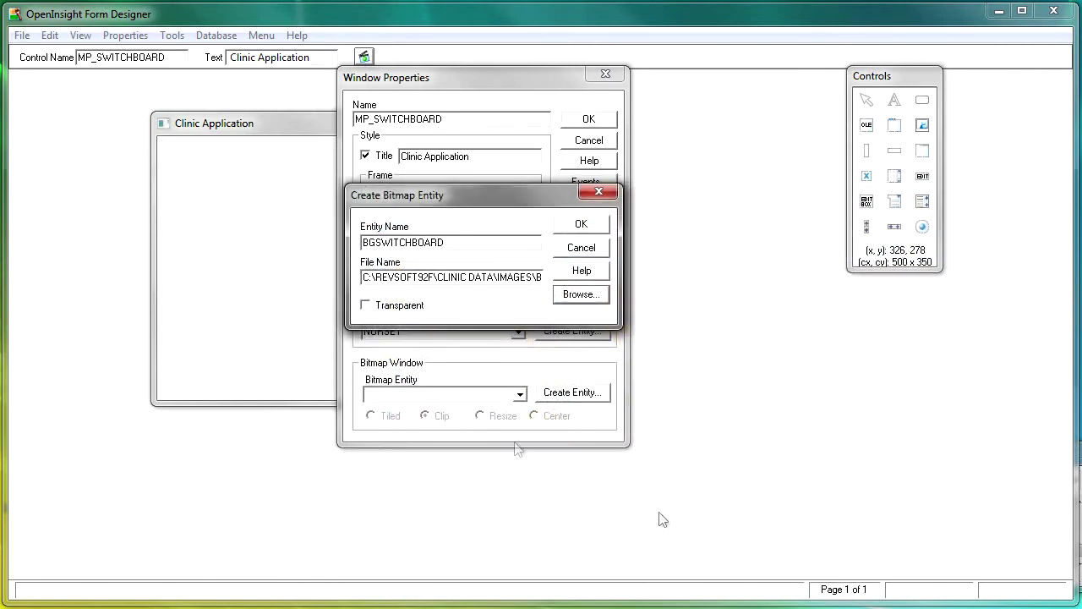
- Make the background bitmap entity transparent, name it MP_BGSWITCHBOARD and create it
click(367, 306)
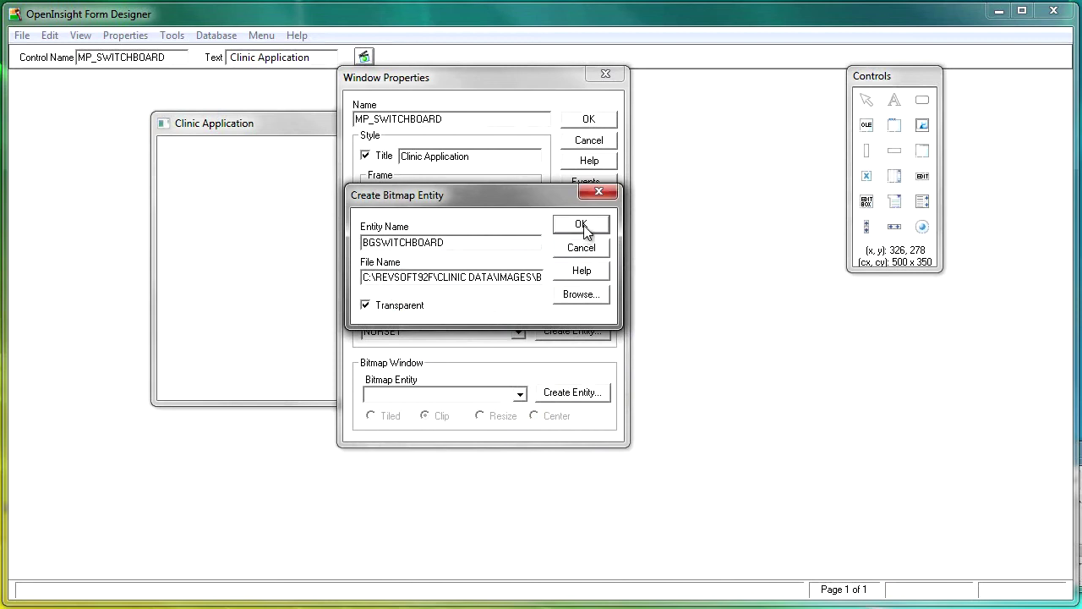
click(364, 242)
text(MP_)
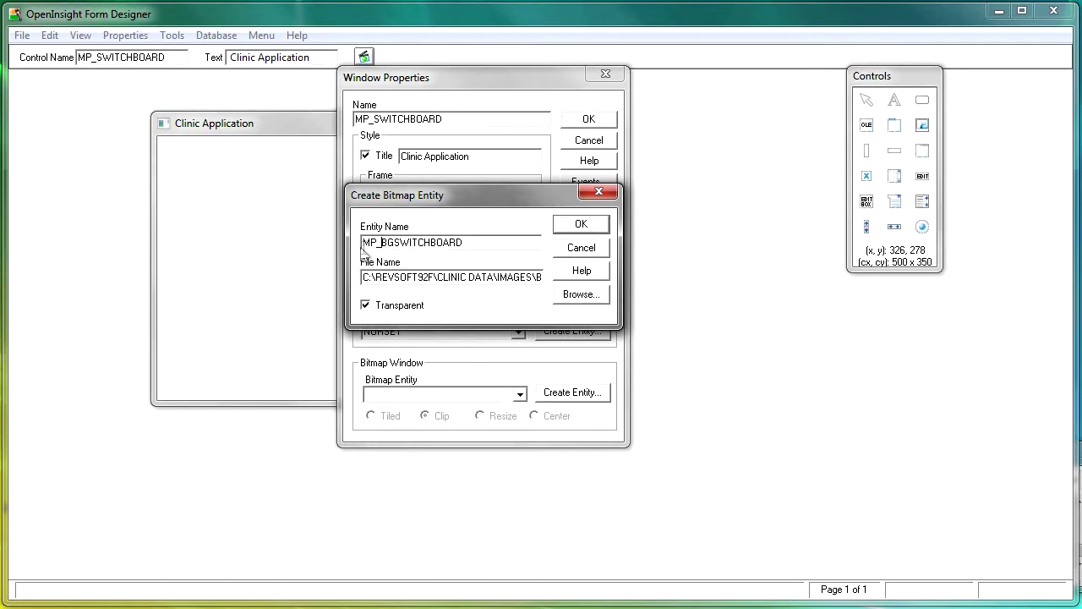
click(580, 224)
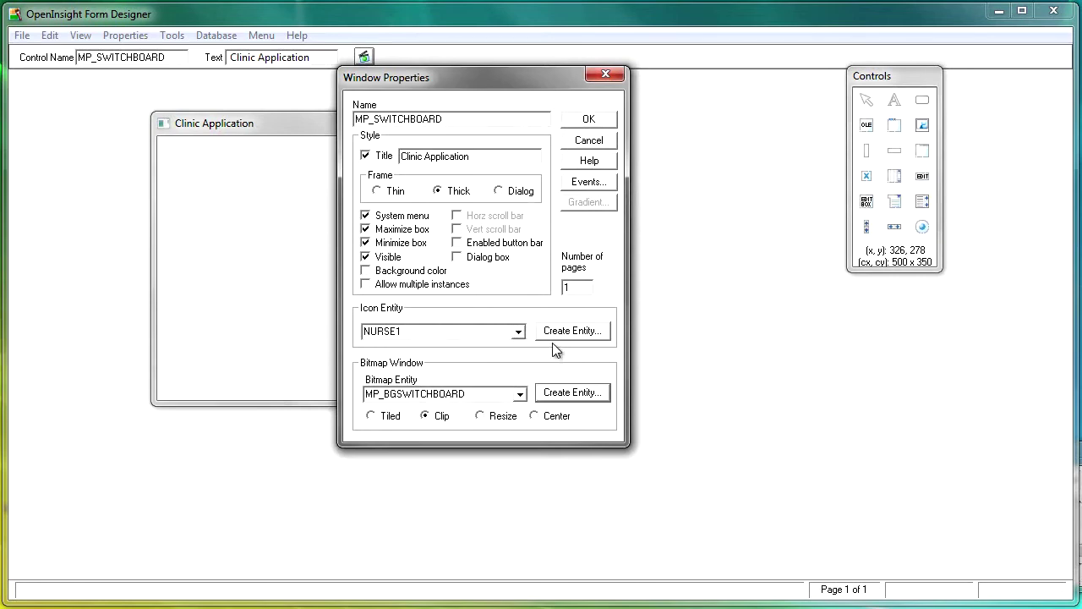
- Create a transparent icon entity MP_NURSE1 from nurse1 in the icons folder and apply the window properties
click(581, 336)
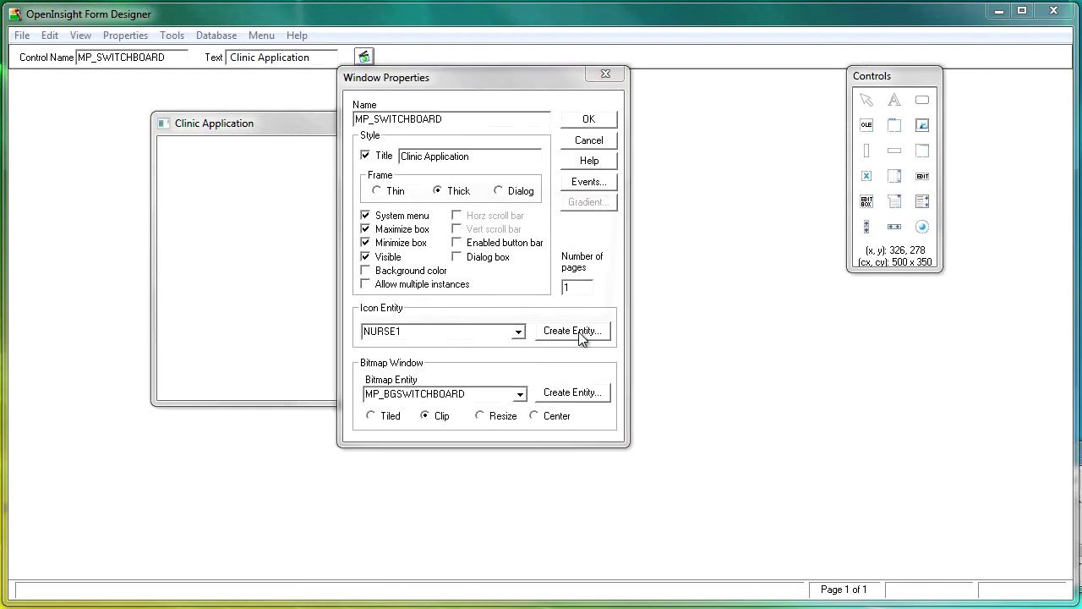
click(580, 295)
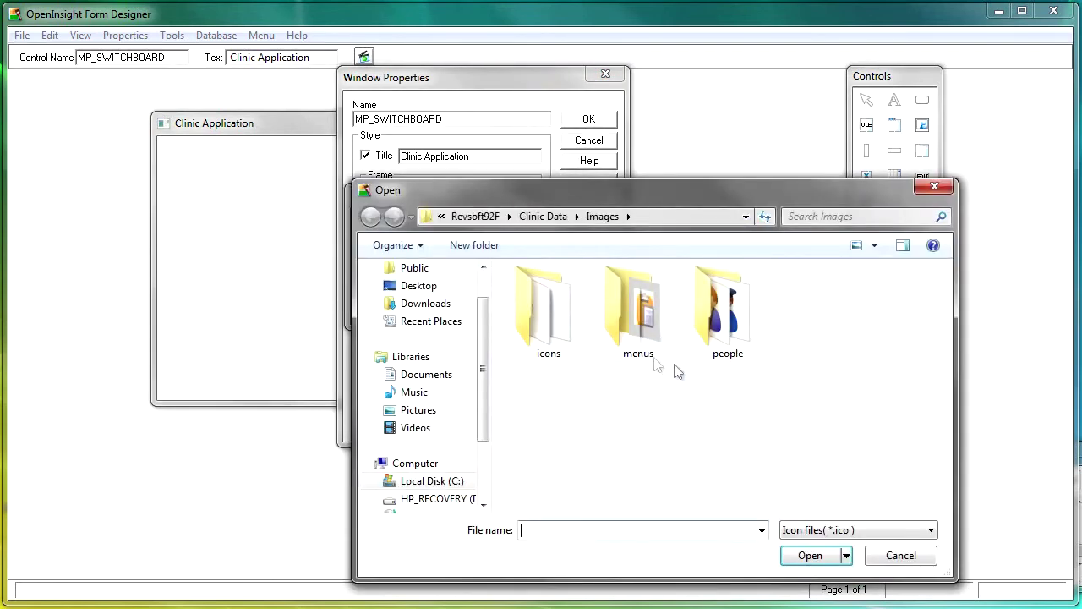
double_click(561, 321)
double_click(558, 319)
click(364, 243)
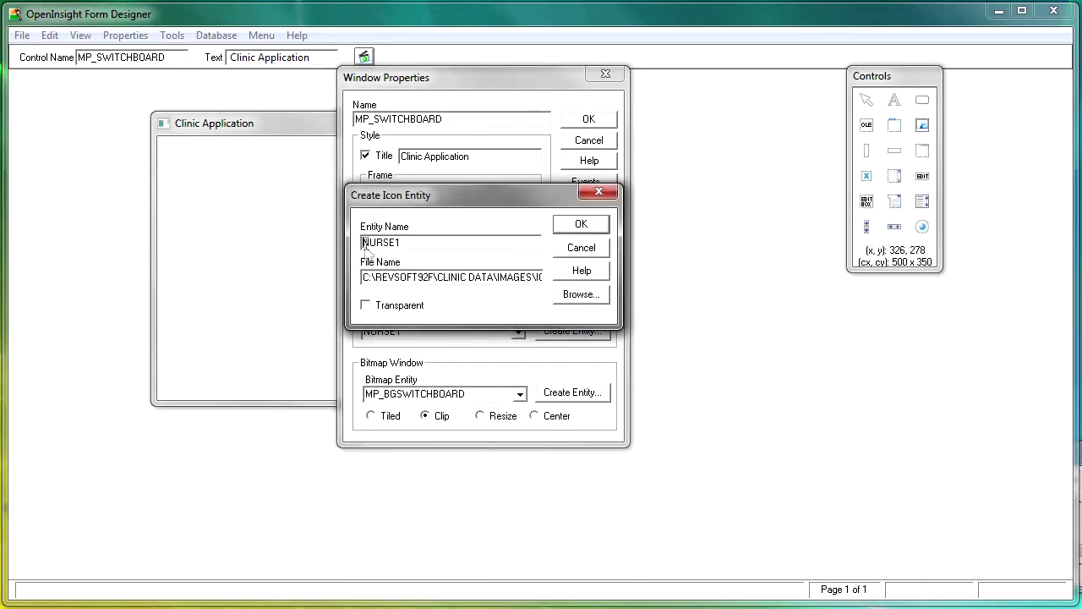
text(MP_)
click(366, 305)
click(587, 224)
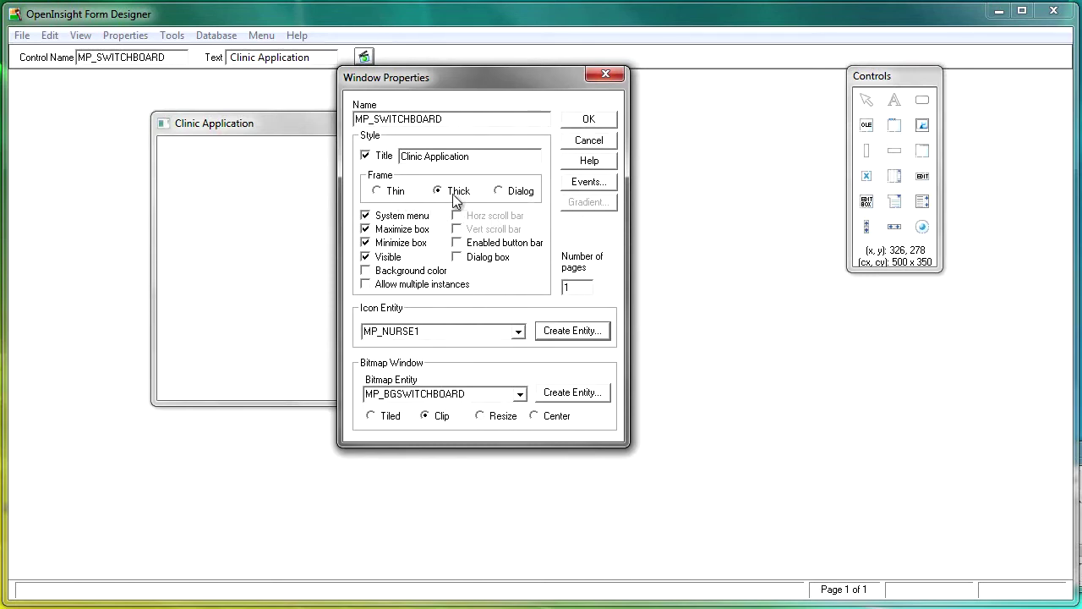
click(590, 118)
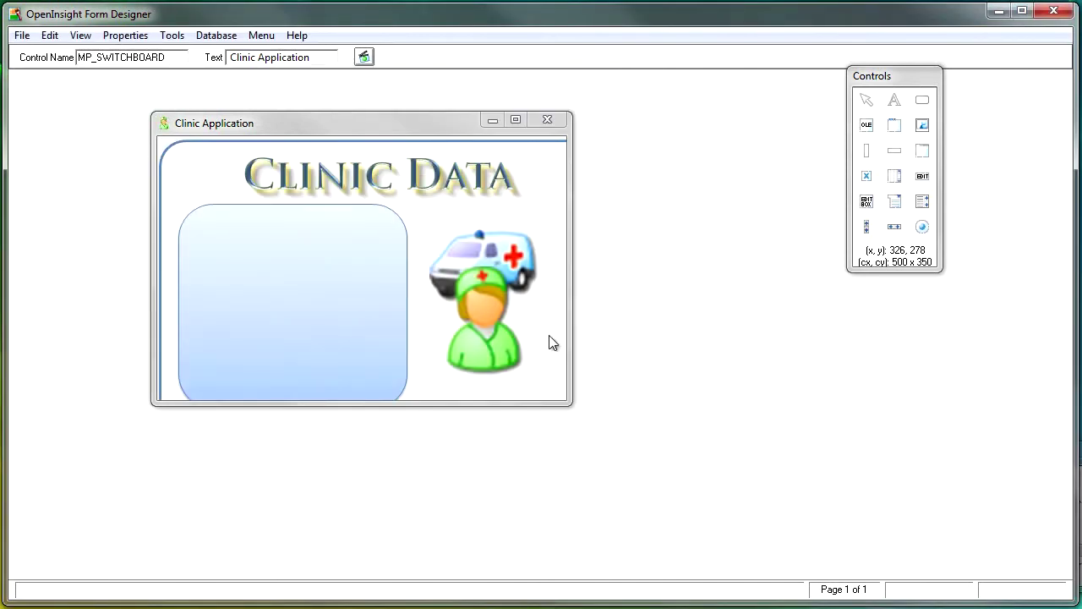
- Enlarge the form to about 543 x 462 to fit the whole background image and set its frame to Thin
drag(571, 404, 605, 500)
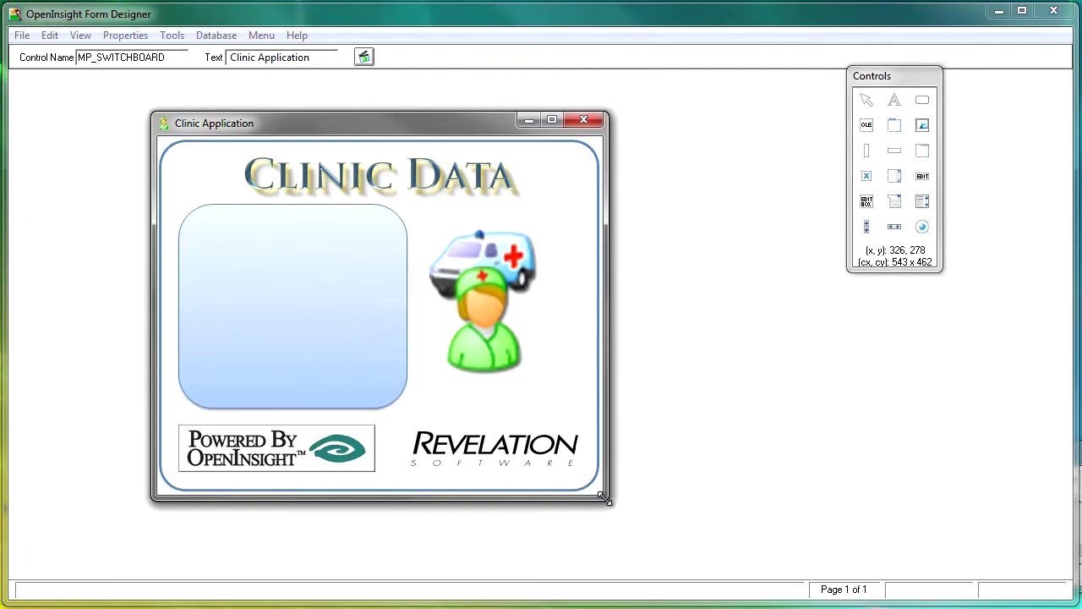
double_click(564, 409)
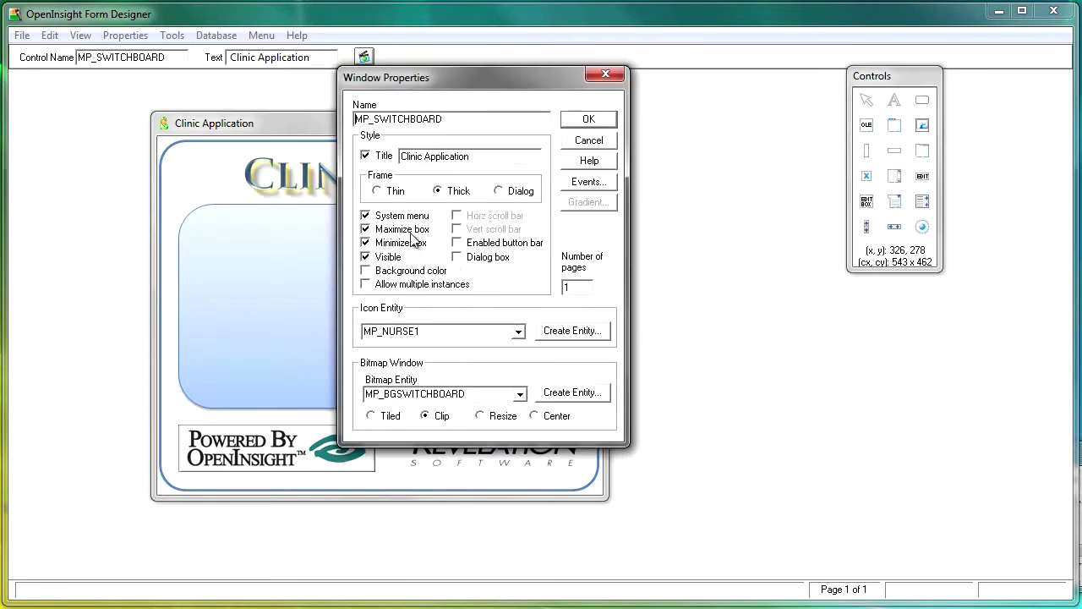
click(389, 193)
click(598, 121)
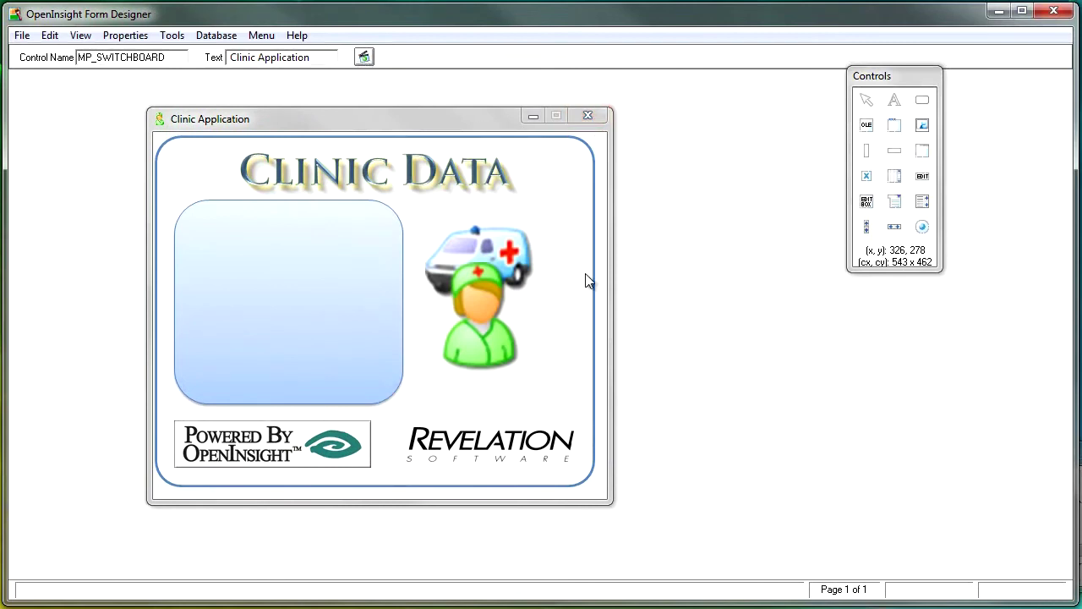
- Test-run the MP_SWITCHBOARD form and close the running window
click(364, 58)
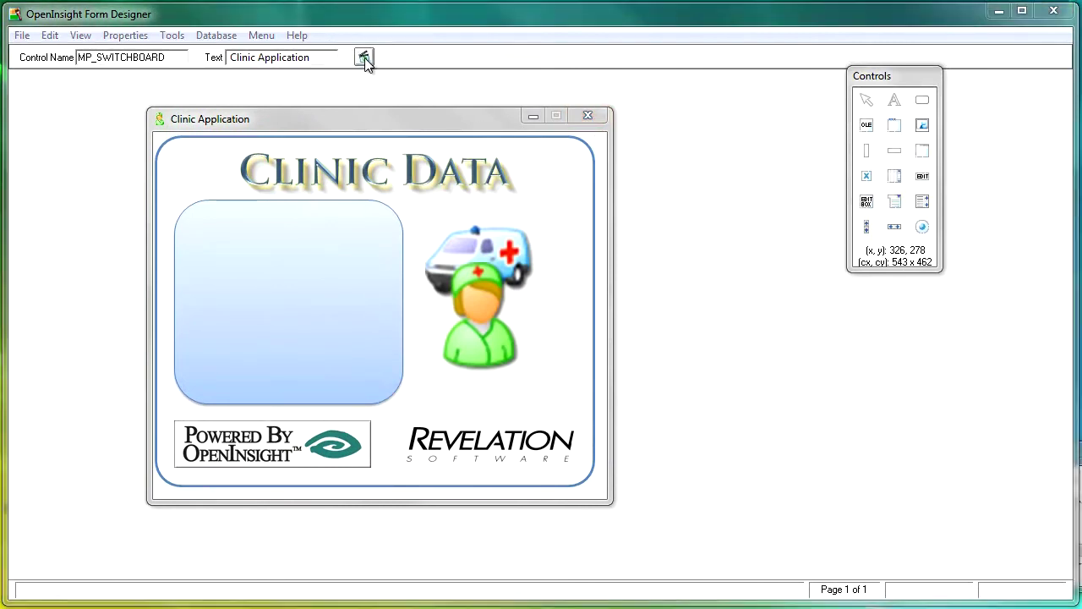
click(537, 224)
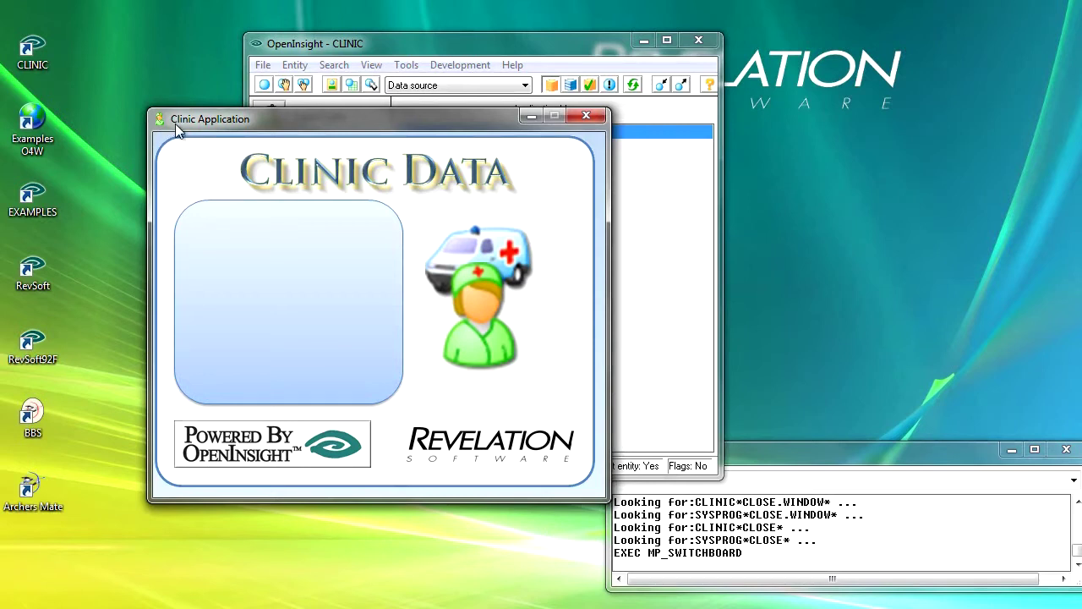
click(589, 117)
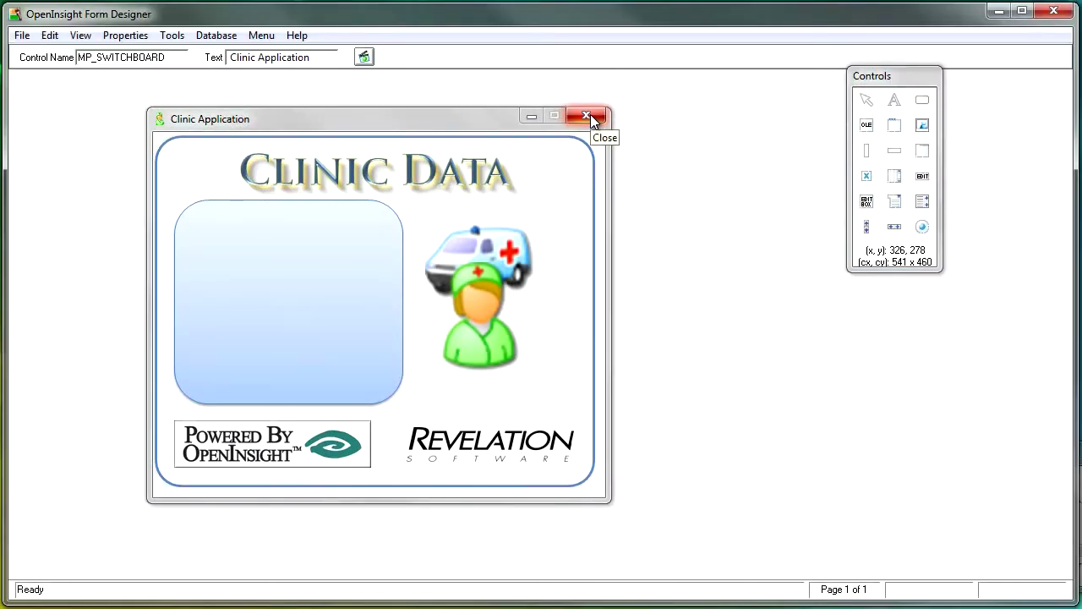
- Add a push button at the top of the blue panel and place two copies of it in a column below
click(922, 100)
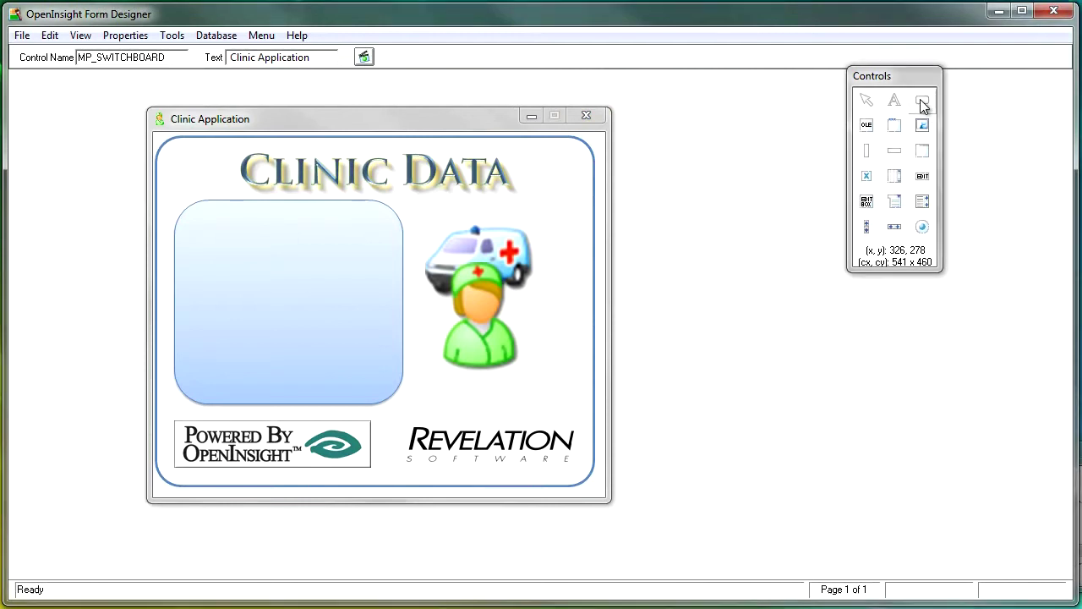
click(198, 218)
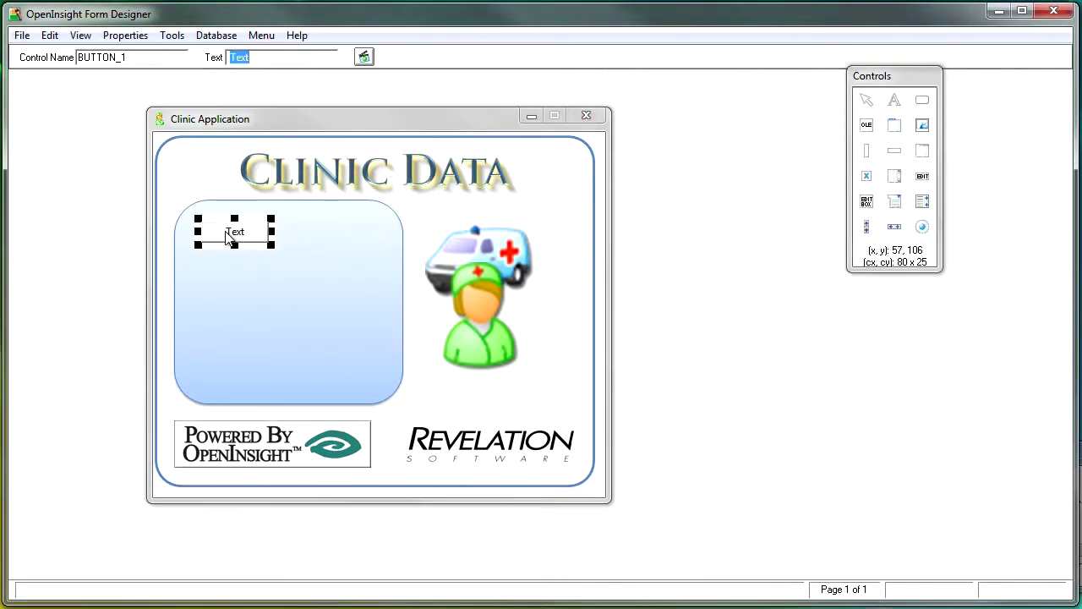
right_click(226, 232)
right_click(253, 247)
drag(294, 268, 256, 315)
drag(283, 245, 245, 314)
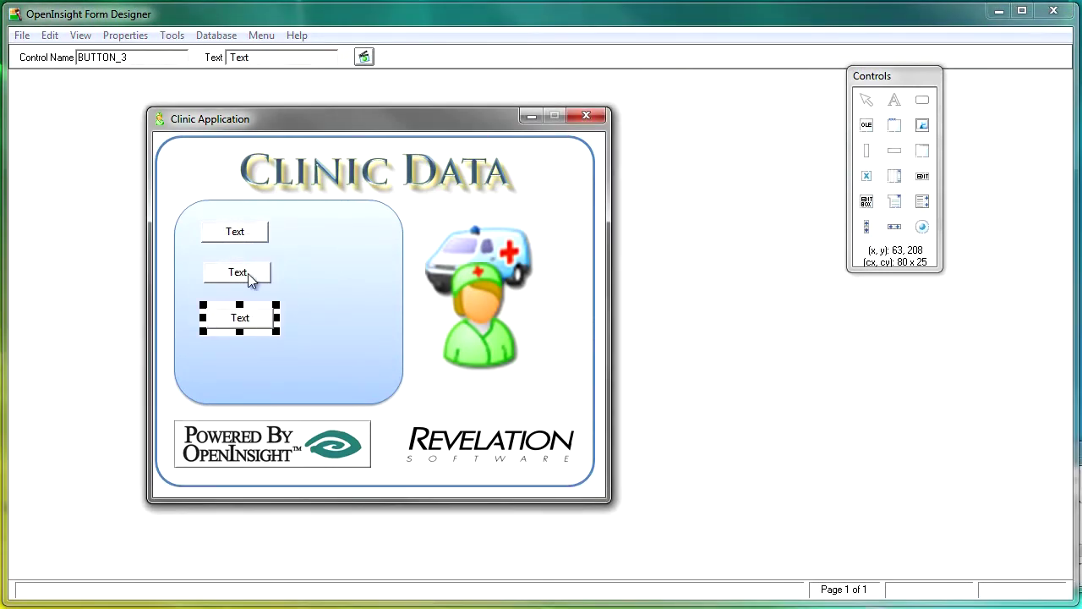
- Widen and heighten the topmost button to about 201 x 37
click(239, 236)
drag(271, 233, 373, 236)
drag(285, 245, 285, 257)
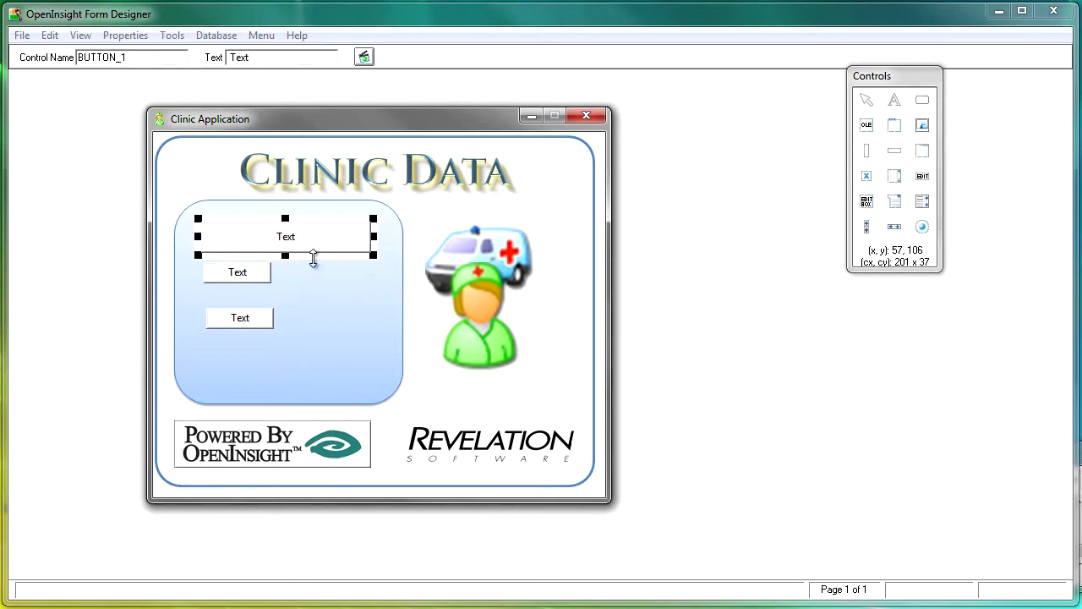
- Size all three buttons in the blue panel equally to the maximum height and maximum width
ctrl+click(254, 275)
ctrl+click(258, 322)
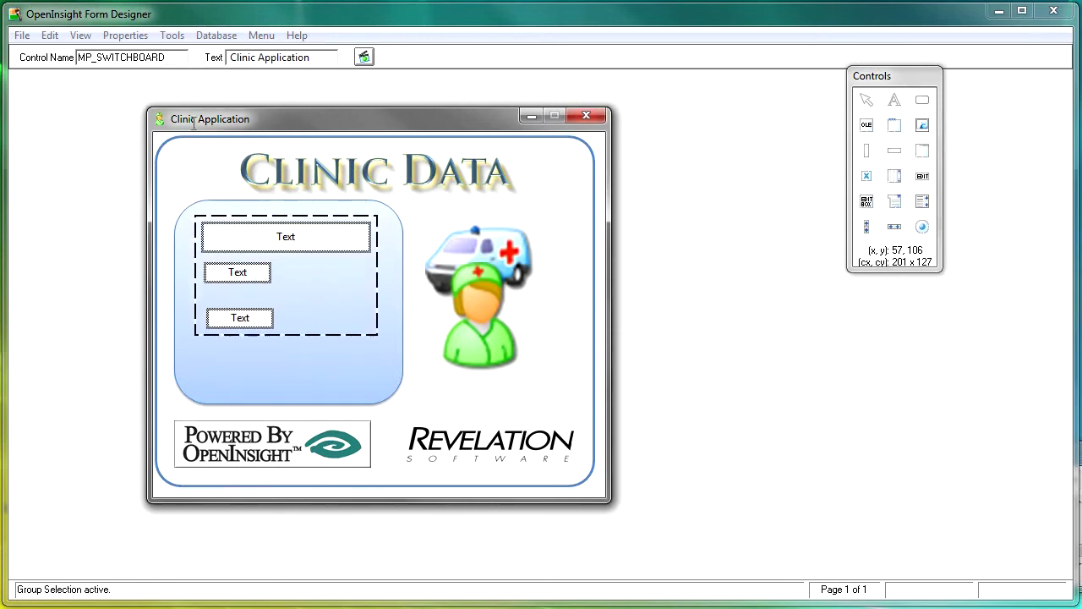
click(172, 35)
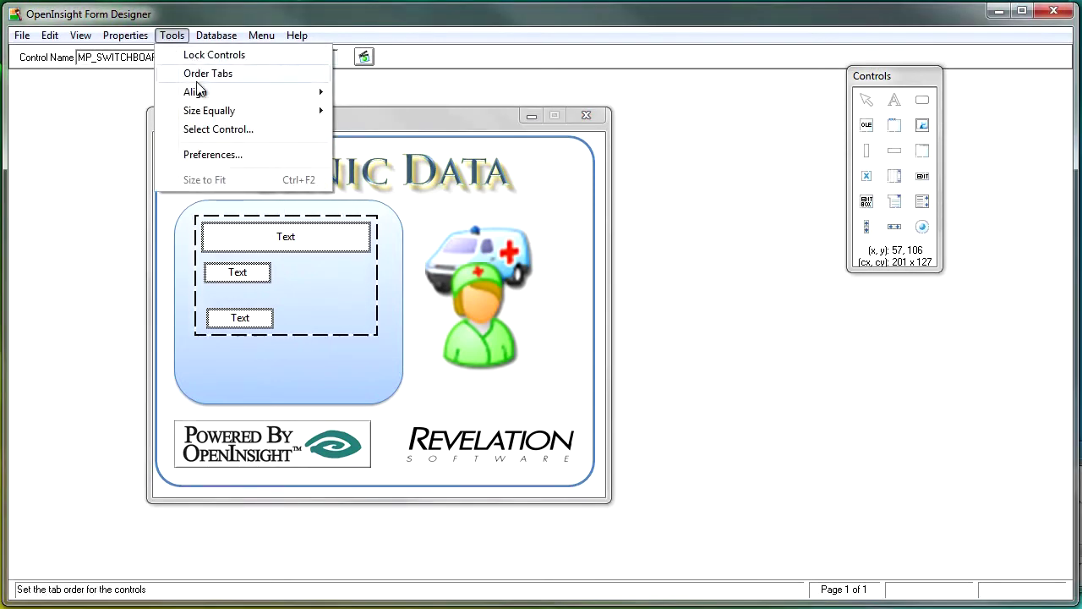
mouse_move(272, 113)
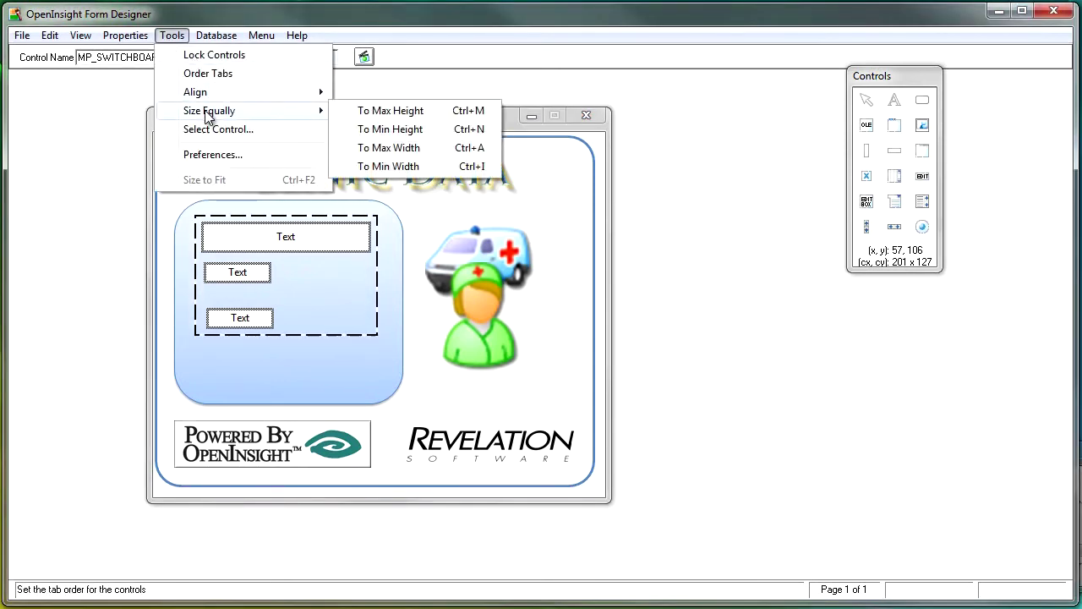
click(387, 111)
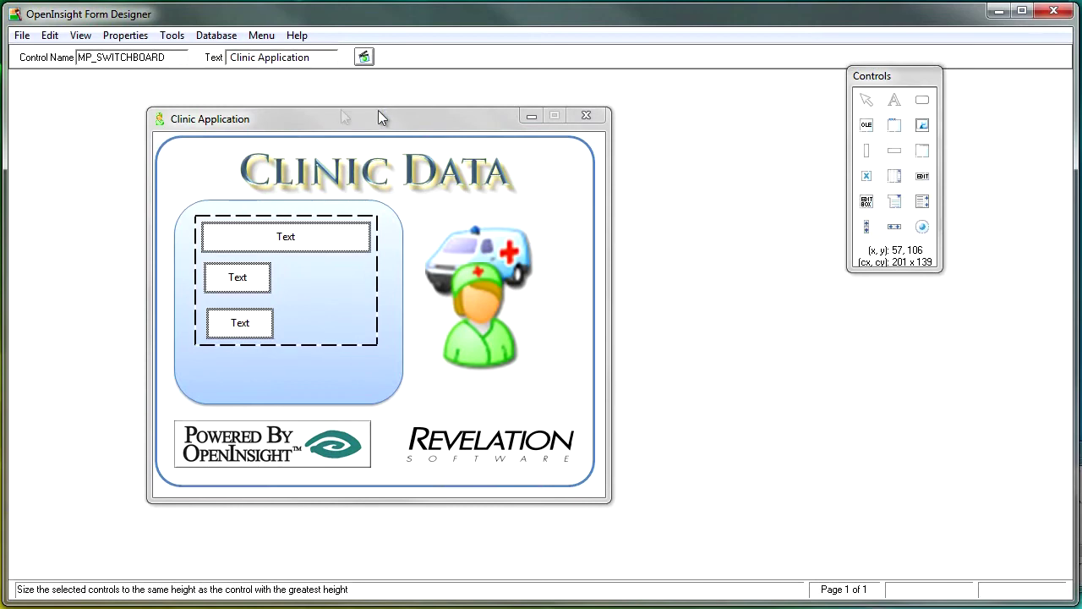
click(173, 36)
mouse_move(207, 115)
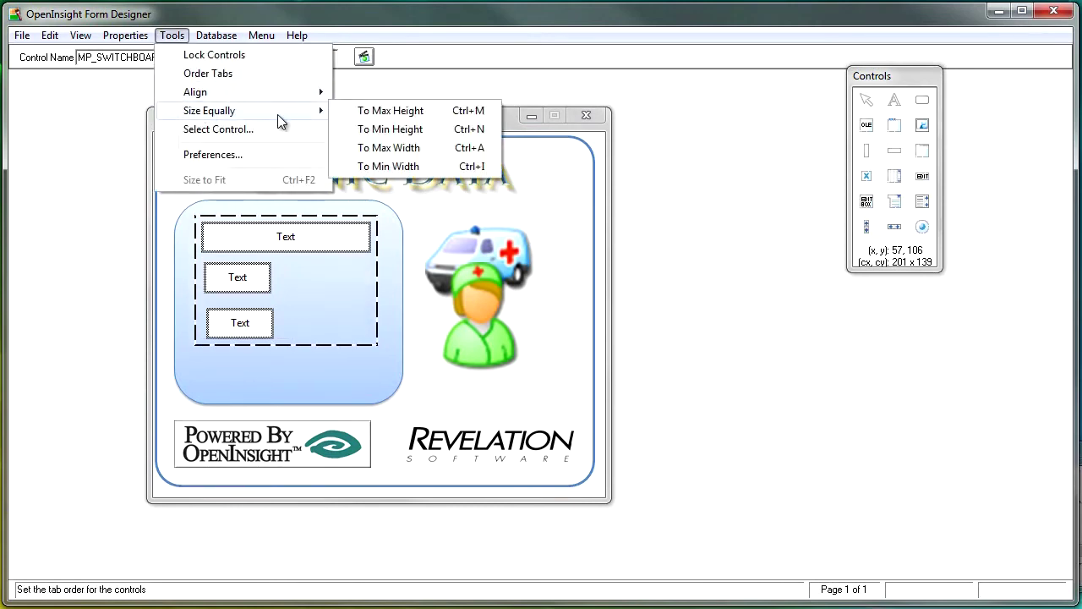
click(402, 152)
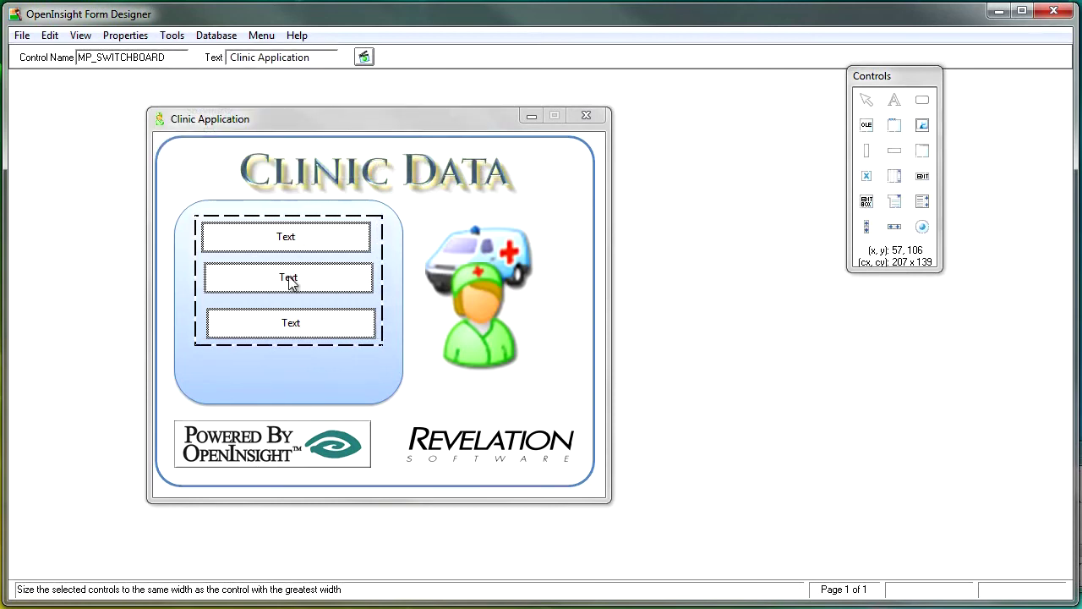
- Left-align the three selected buttons and space them equally vertically
key(ctrl+l)
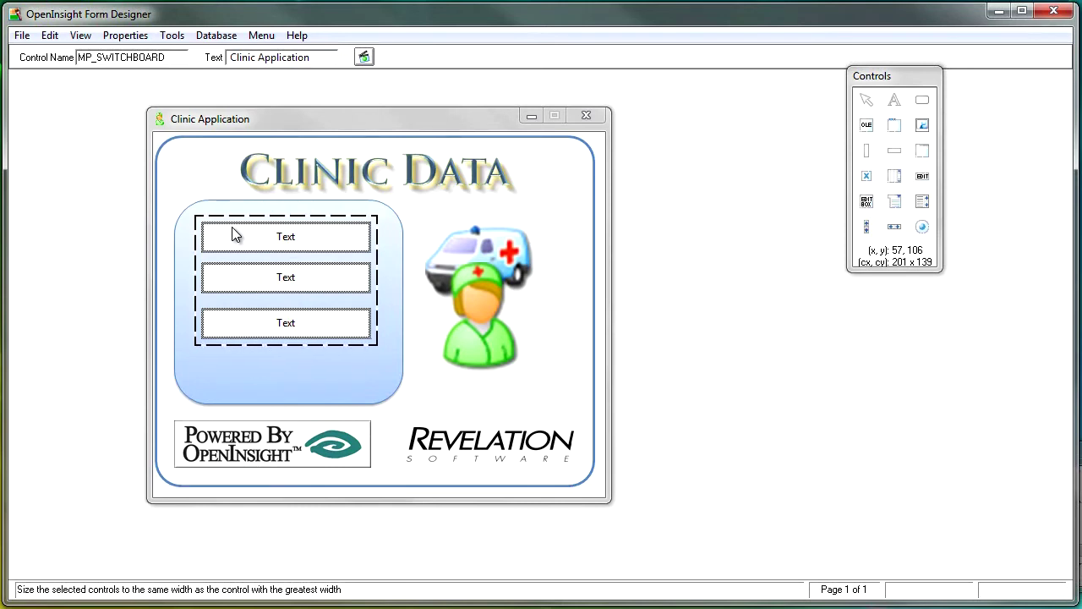
click(172, 38)
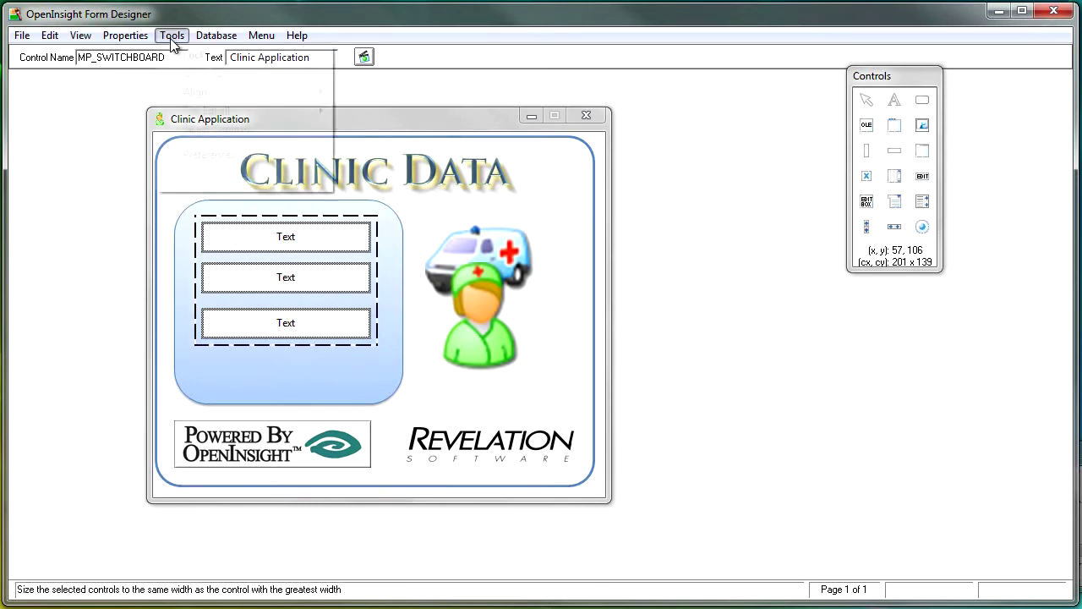
mouse_move(208, 100)
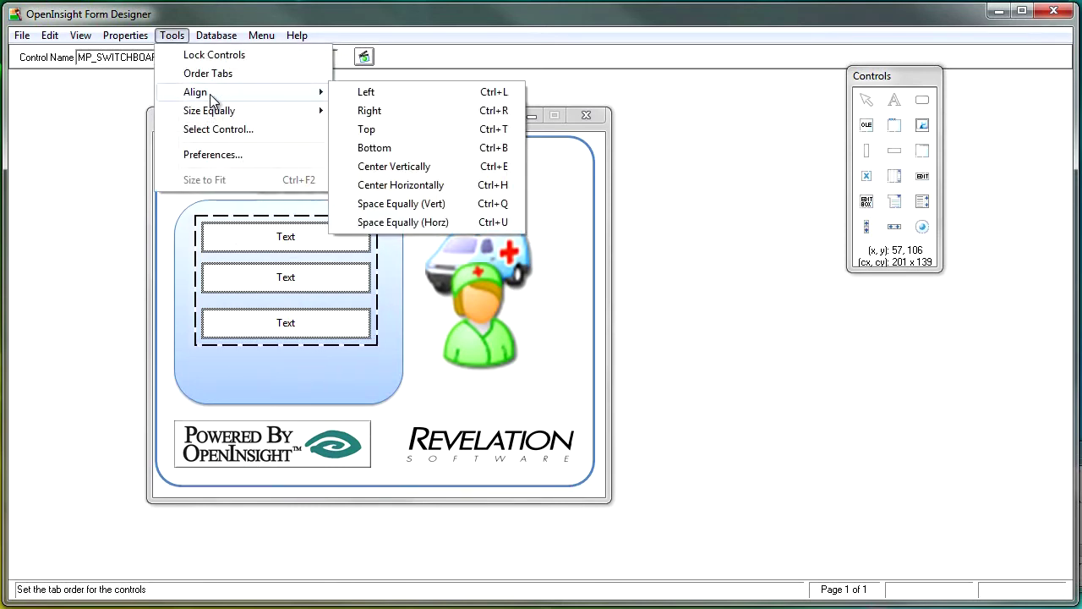
click(396, 207)
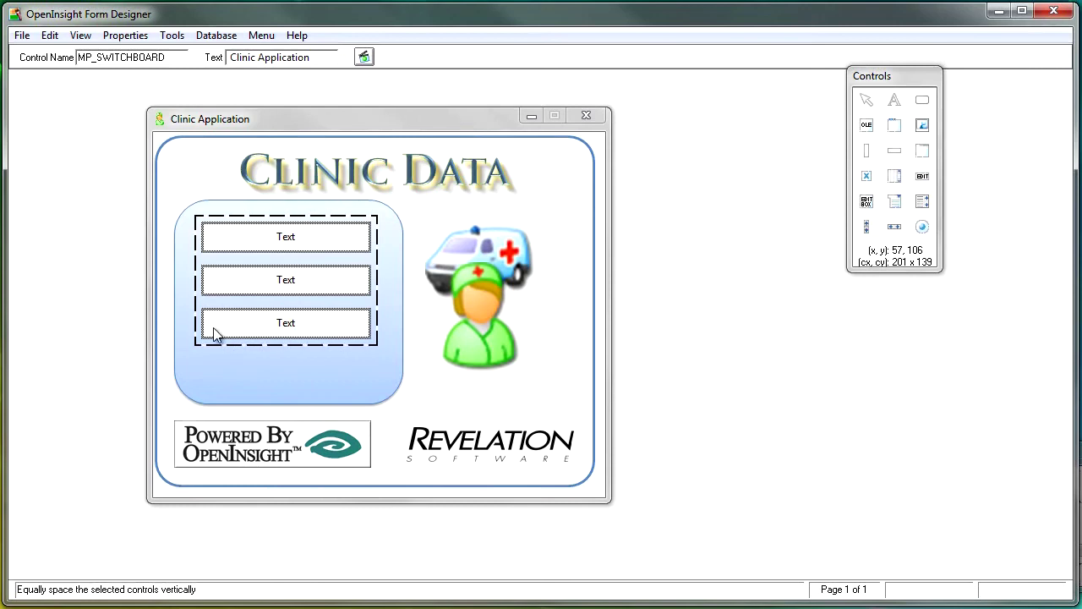
click(366, 379)
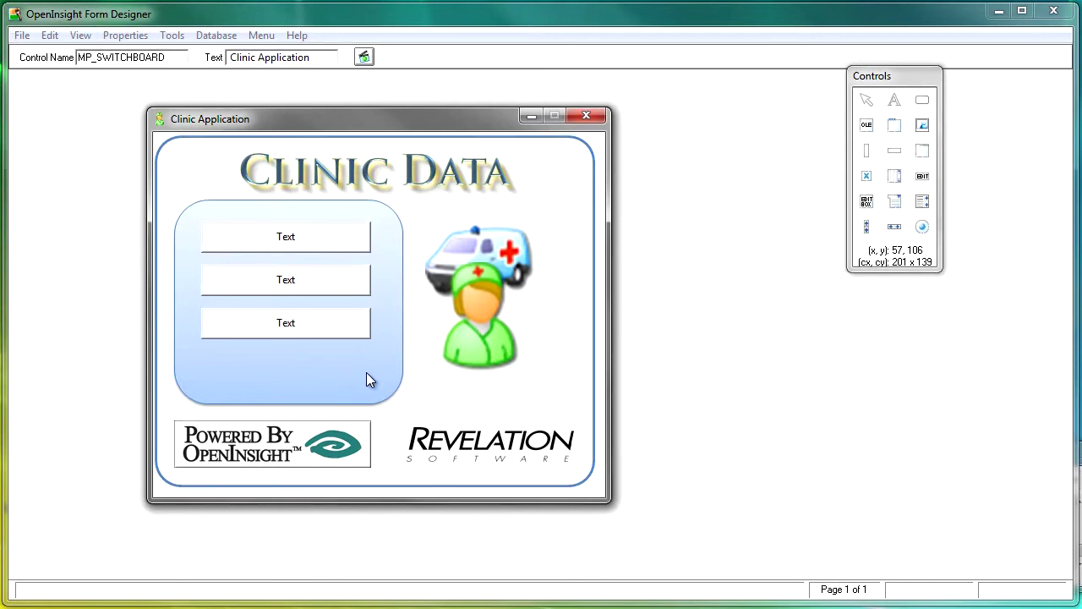
- Name the topmost button BTN_PATIENTENTRY and set its text to Patient Records
click(344, 246)
click(149, 57)
text(BTN)
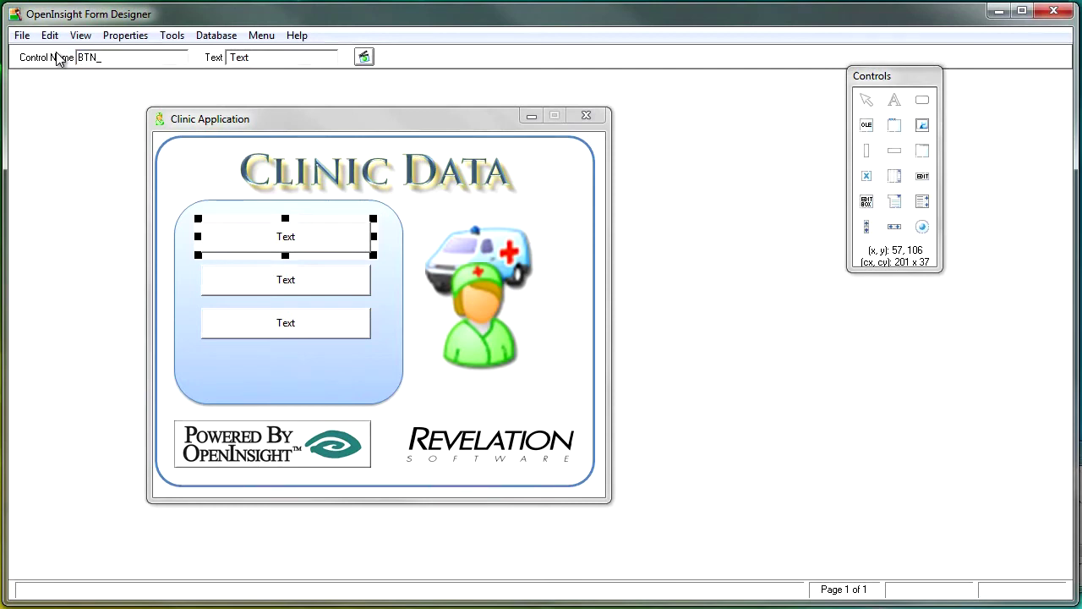
text(_PATIENTENTRY)
key(Tab)
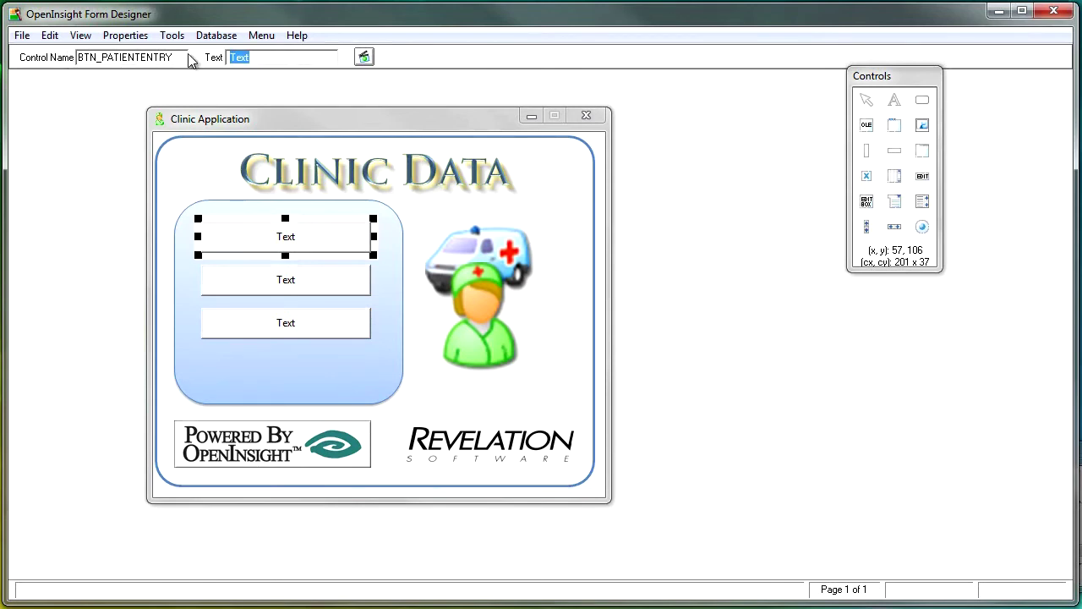
text(Patient Records)
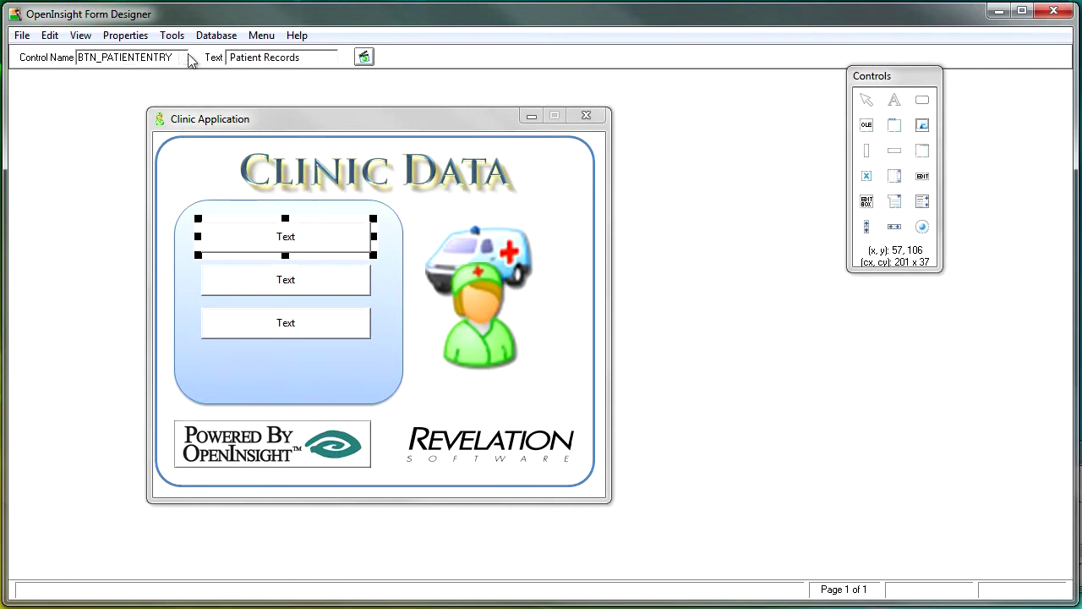
- Name the middle button BTN_REPORTS and set its text to Report Library
click(271, 279)
double_click(101, 56)
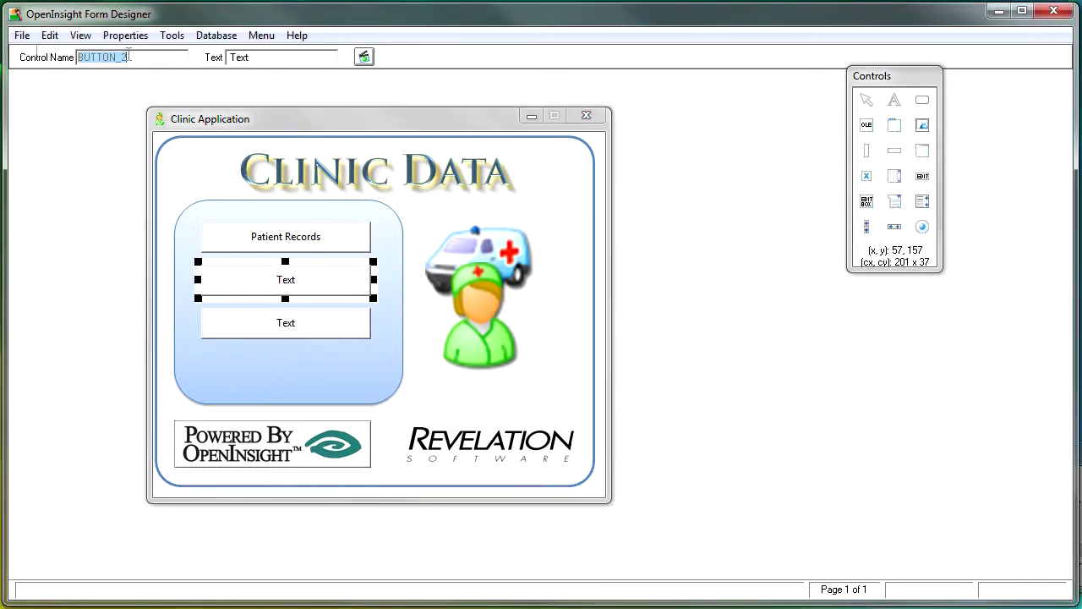
text(BTN_)
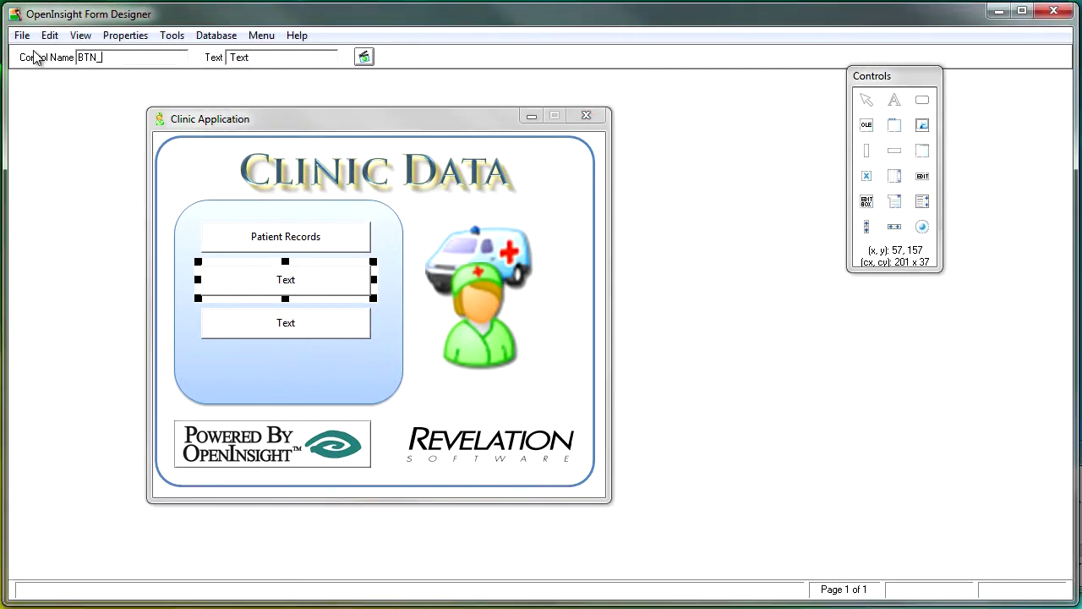
text(REPORTS)
double_click(229, 58)
text(Report Library)
key(Return)
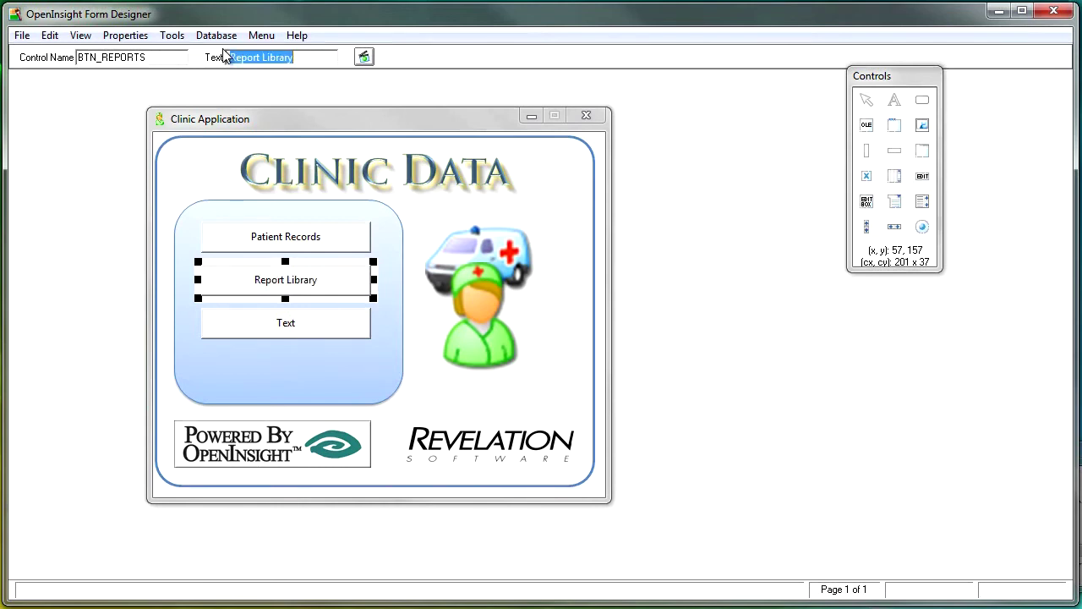
- Name the lowest button BTN_EXIT and set its text to Exit the Application
click(291, 326)
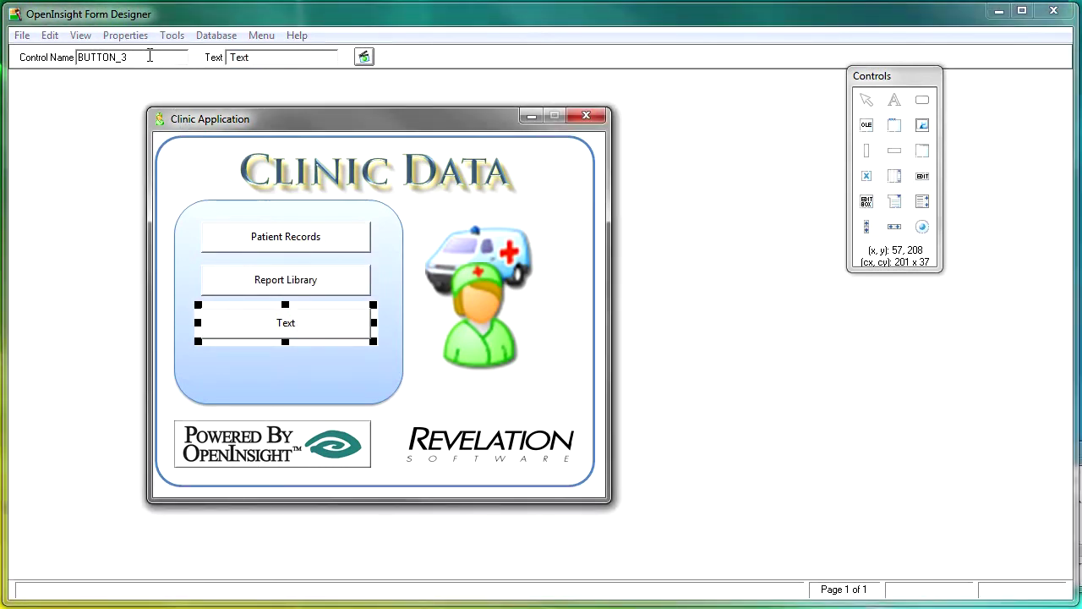
drag(150, 56, 23, 54)
text(BTN_)
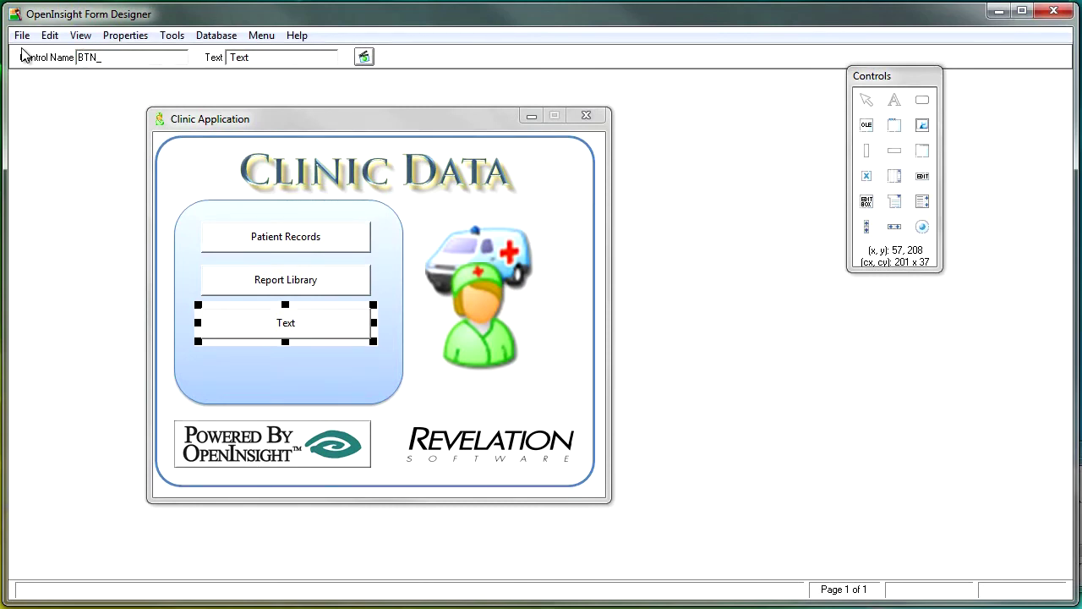
text(EXIT)
key(Tab)
text(Exit the Application)
key(Return)
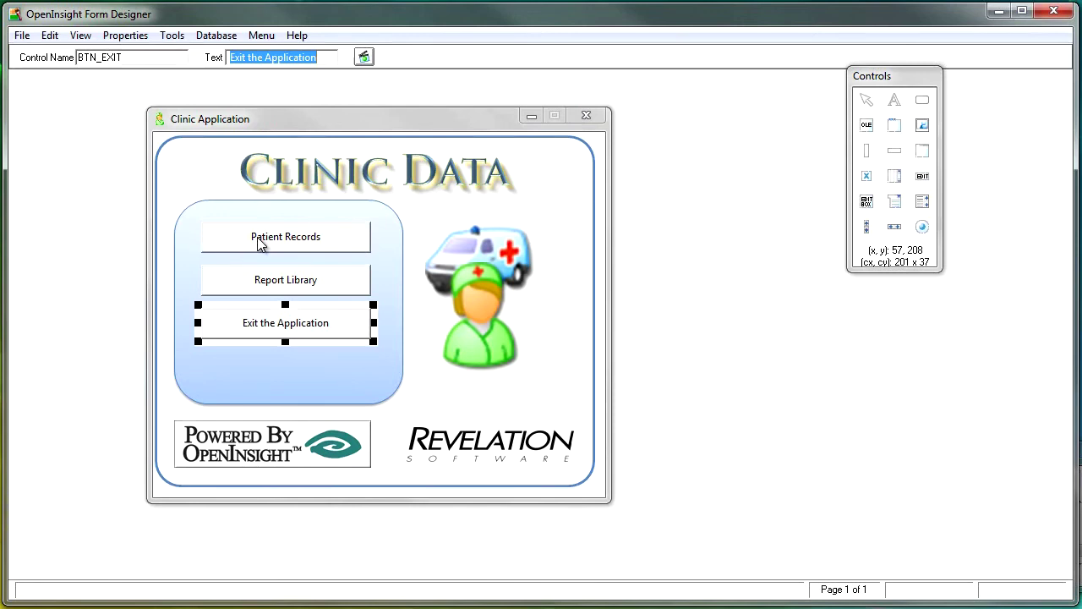
- Make Patient Records the default push button and Exit the Application the cancel push button
double_click(259, 241)
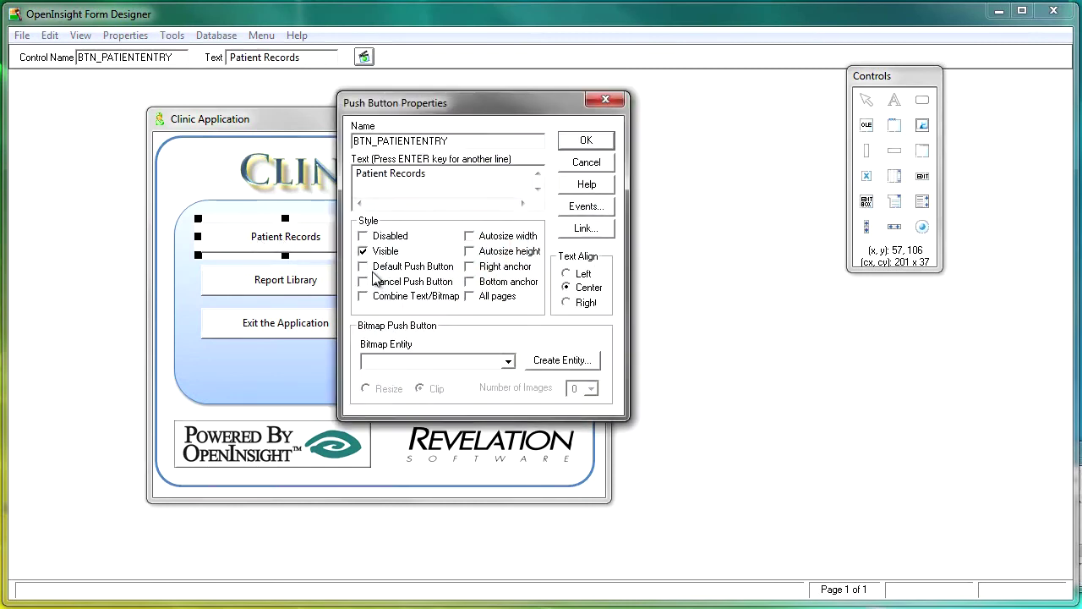
click(363, 267)
click(576, 142)
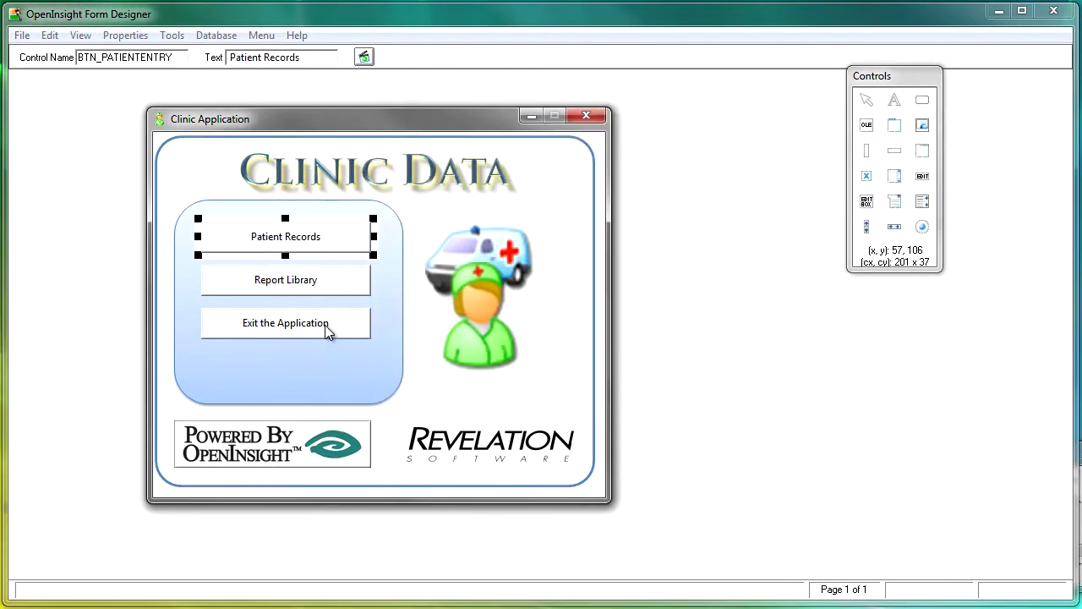
double_click(326, 327)
click(383, 282)
click(583, 142)
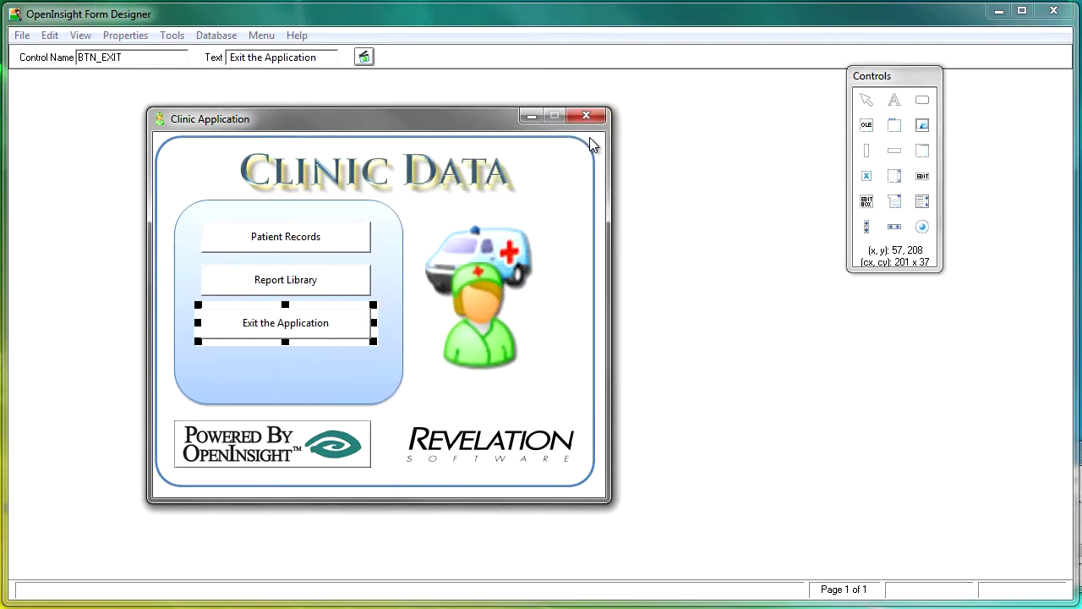
- Link the Patient Records button to the MP_PATIENTENTRY form
click(306, 245)
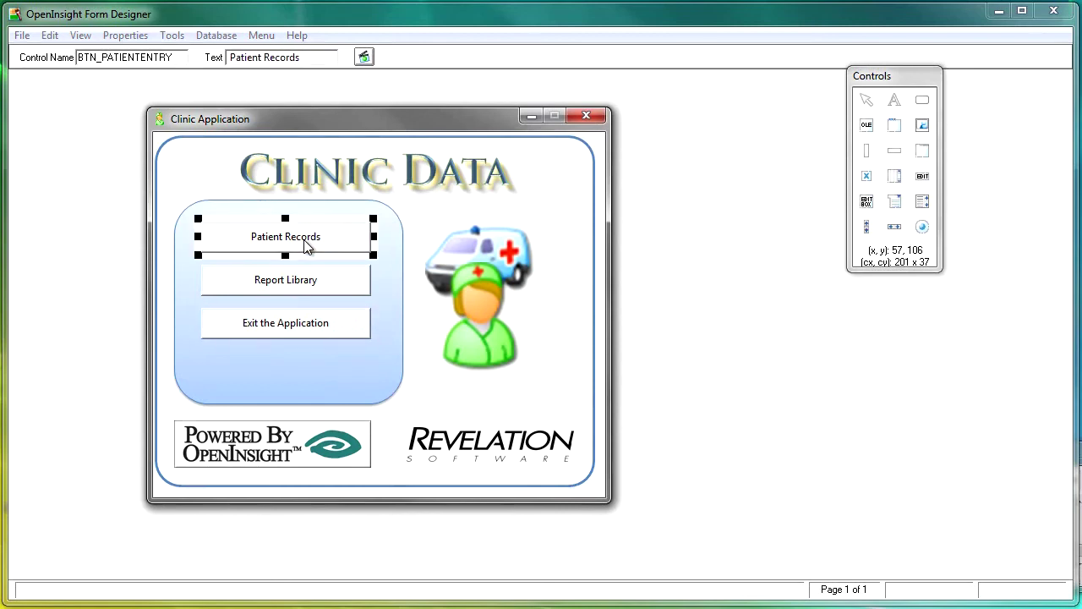
double_click(307, 245)
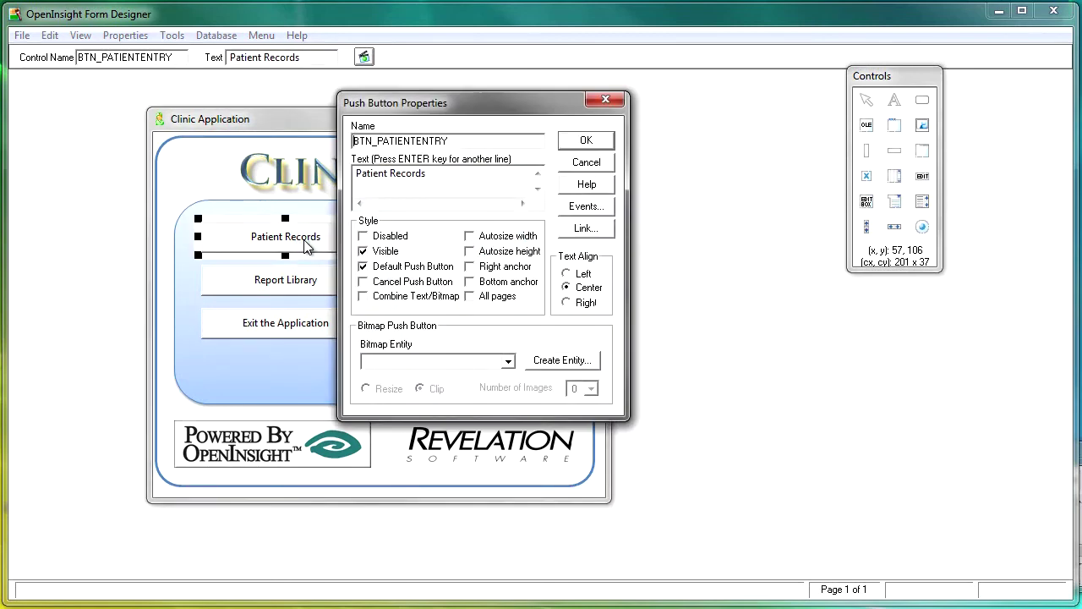
click(585, 228)
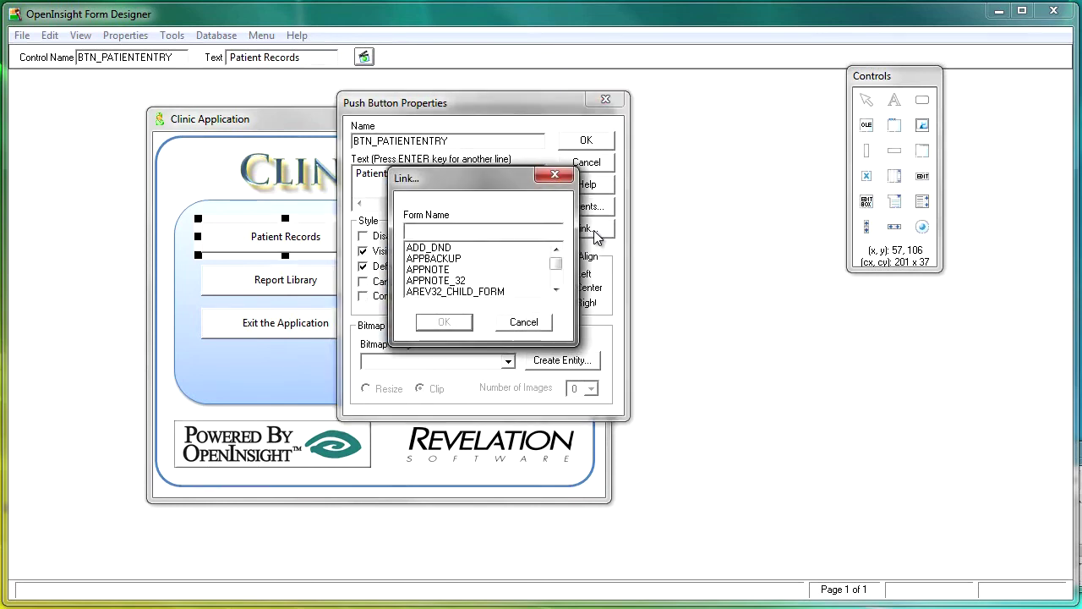
text(mp)
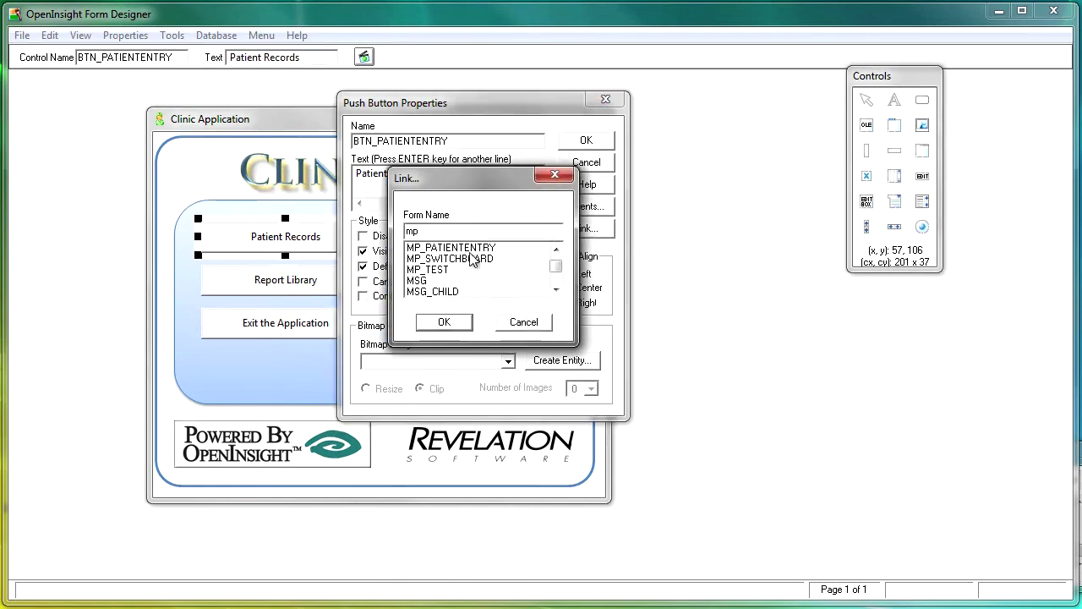
click(472, 249)
click(444, 323)
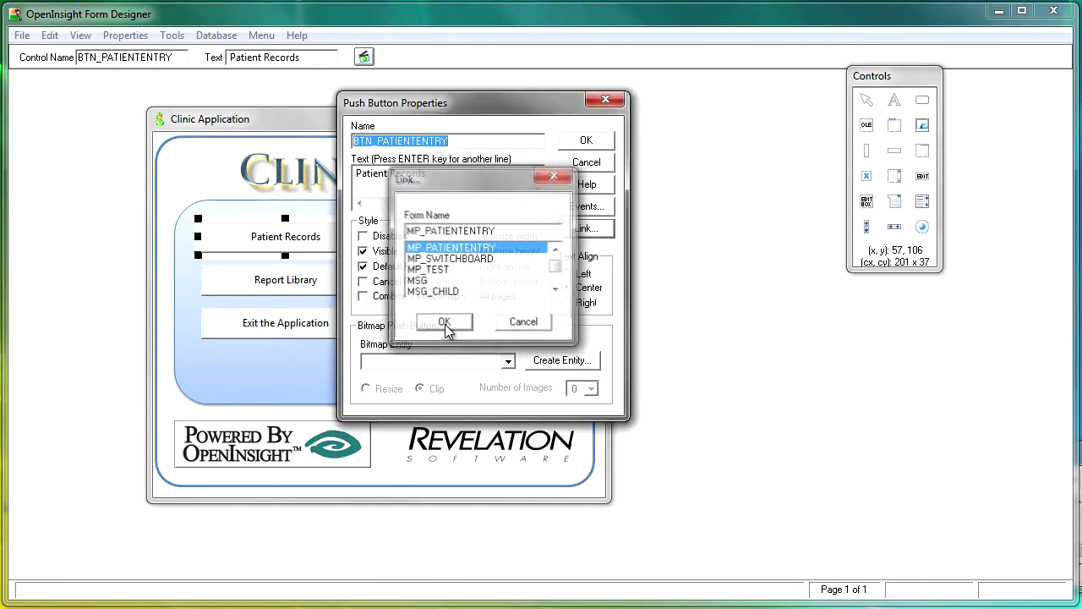
click(587, 141)
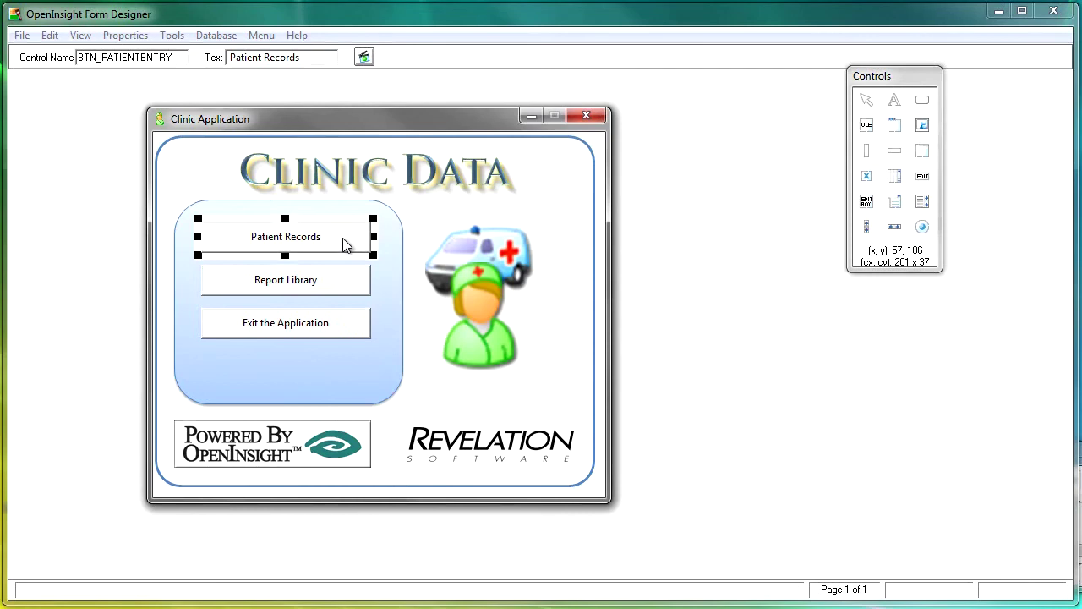
- Set the Report Library button's style to Disabled
click(343, 290)
double_click(343, 289)
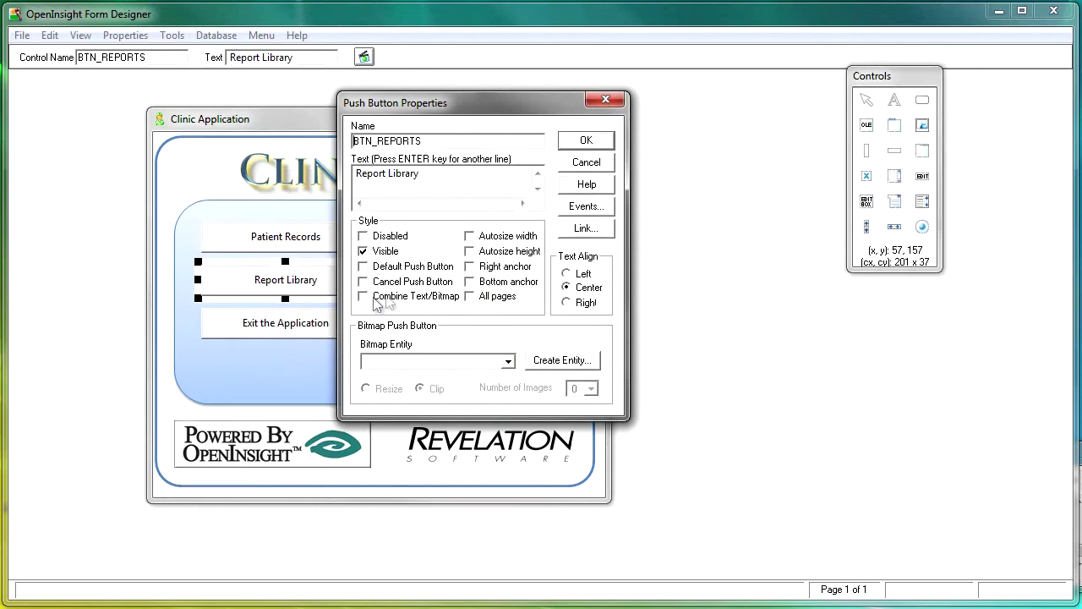
click(364, 237)
click(585, 142)
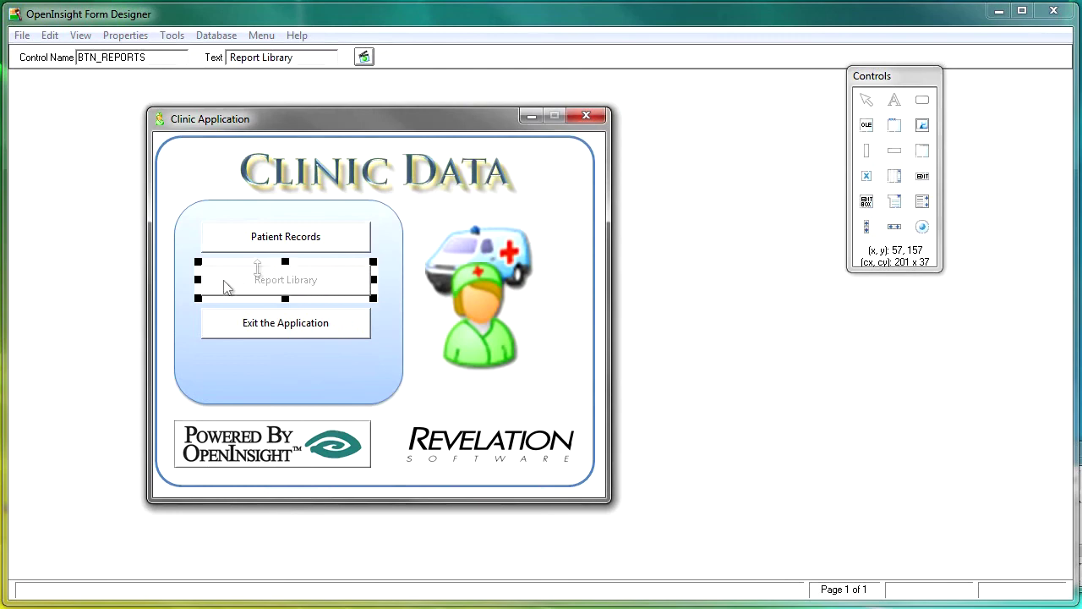
- Set the Exit the Application button's CLICK QuickEvent to execute the procedure CLINIC*STPROCEXE**UTILITY
double_click(330, 325)
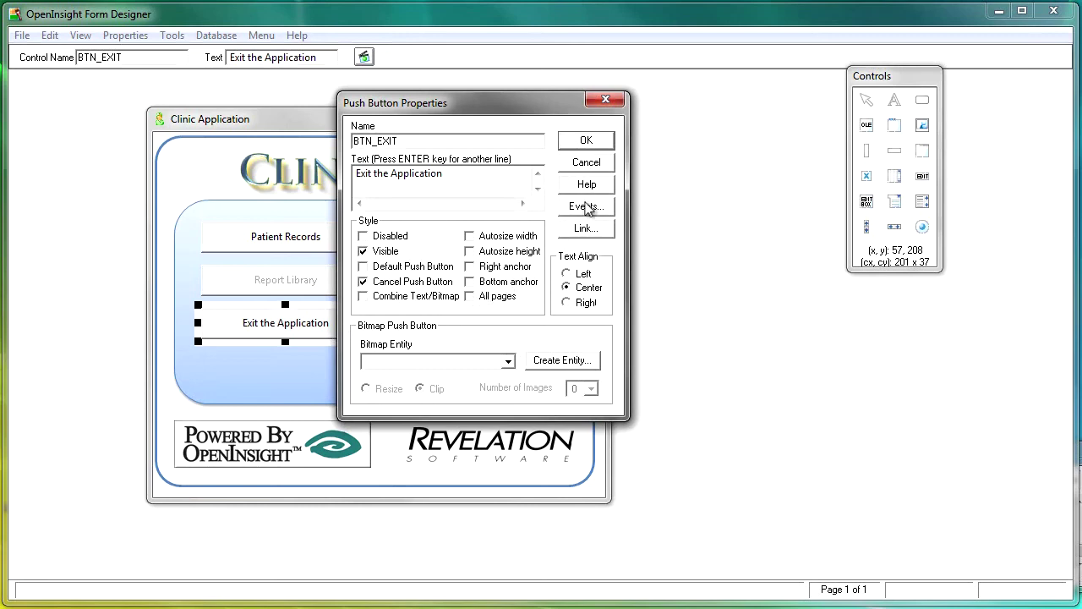
click(587, 208)
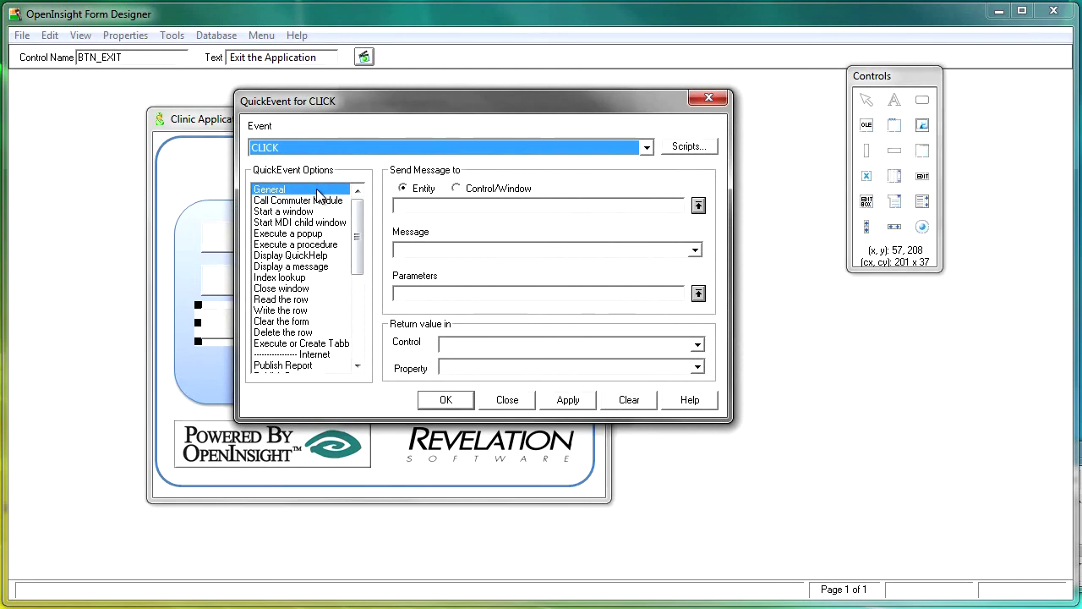
click(321, 246)
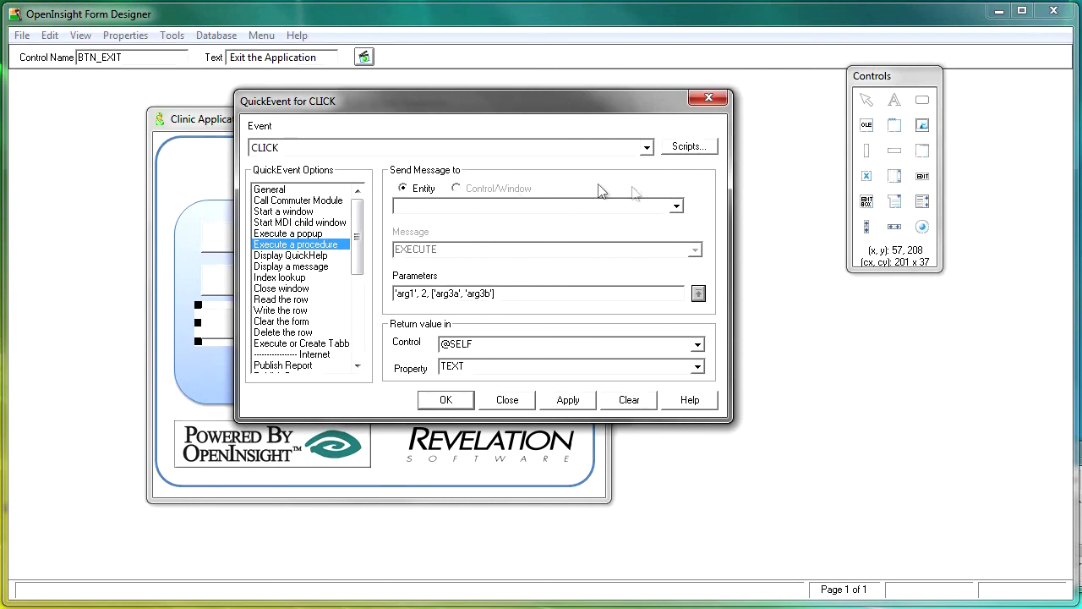
click(677, 208)
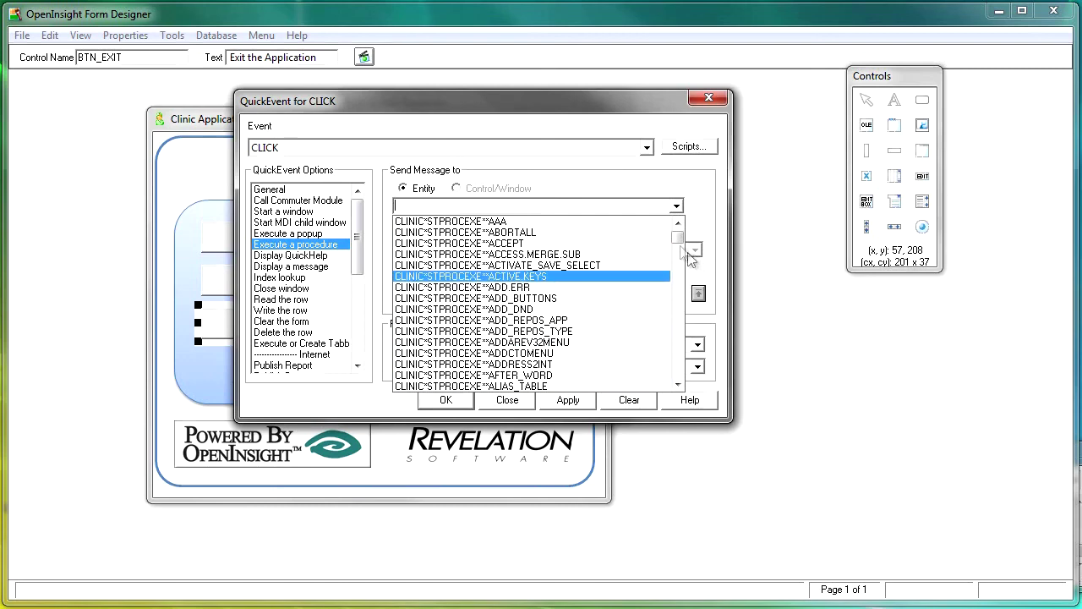
drag(678, 241, 681, 342)
click(448, 365)
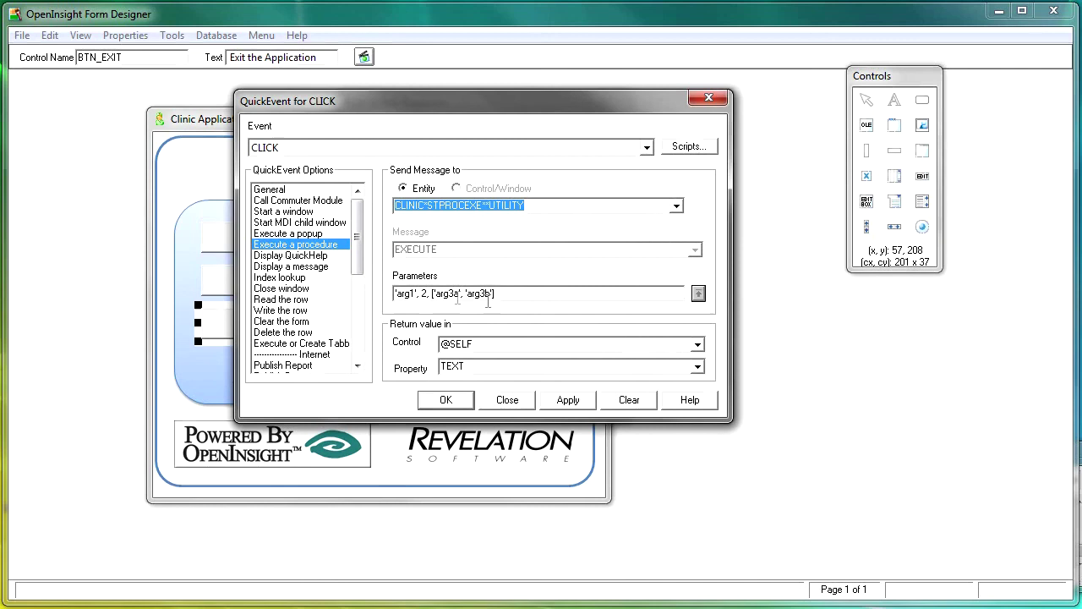
- Set the QuickEvent parameters to "DESTROY","SYSTEM", clear both return value fields, and apply the event to the exit button
drag(499, 294, 385, 300)
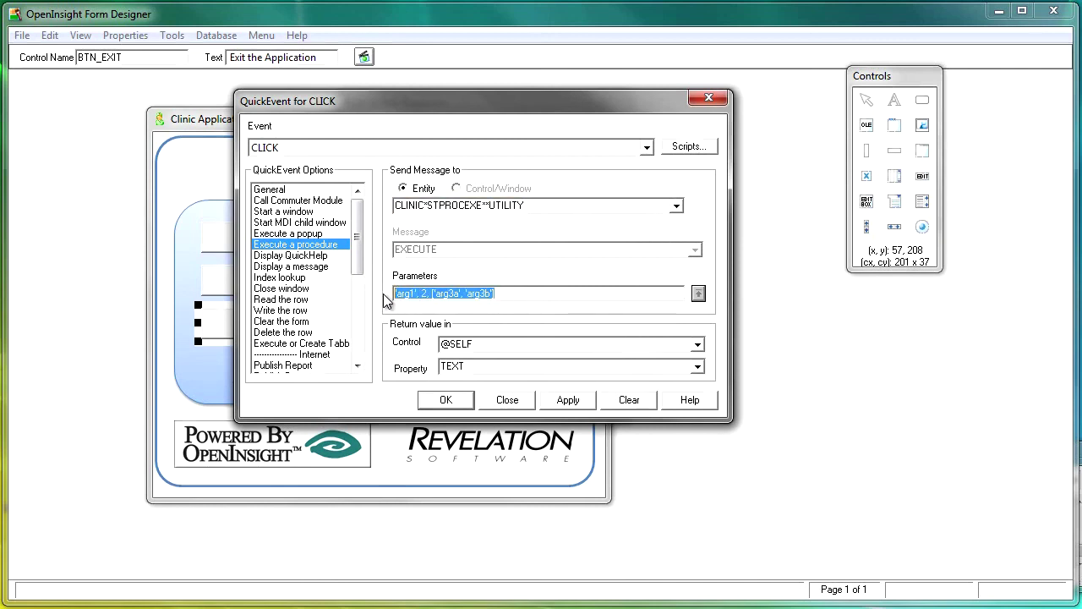
text("DE)
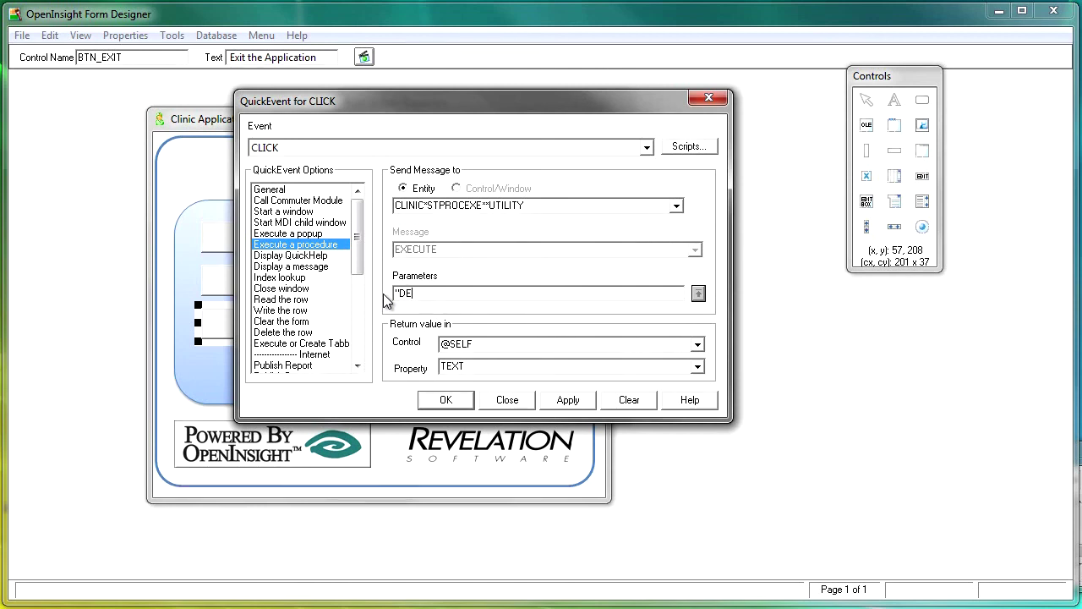
text(STROY","SYSTEM")
key(Tab)
key(Delete)
key(Tab)
key(Delete)
click(568, 400)
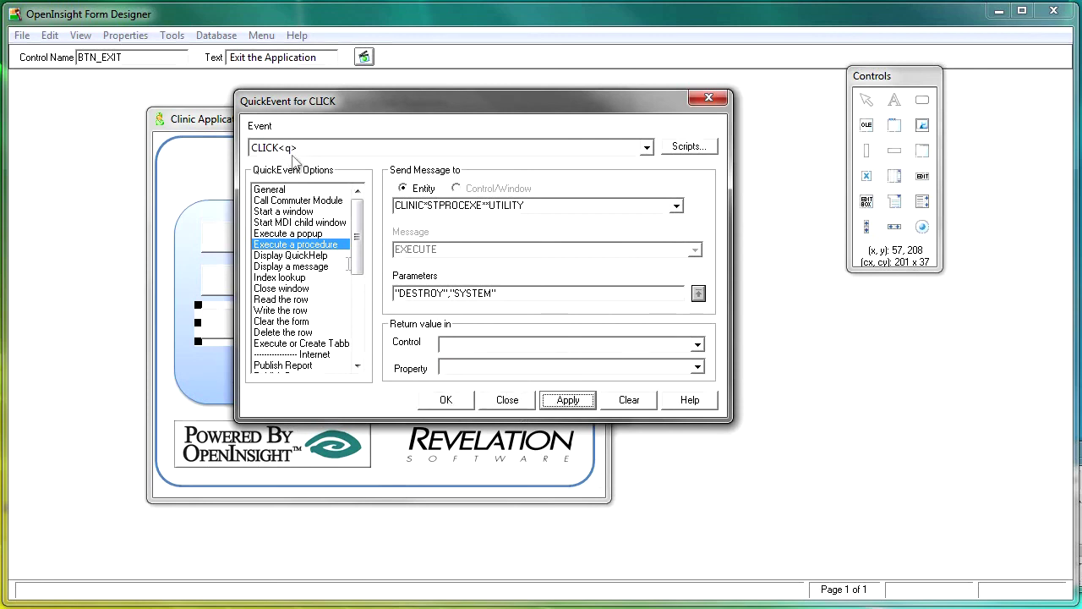
click(454, 399)
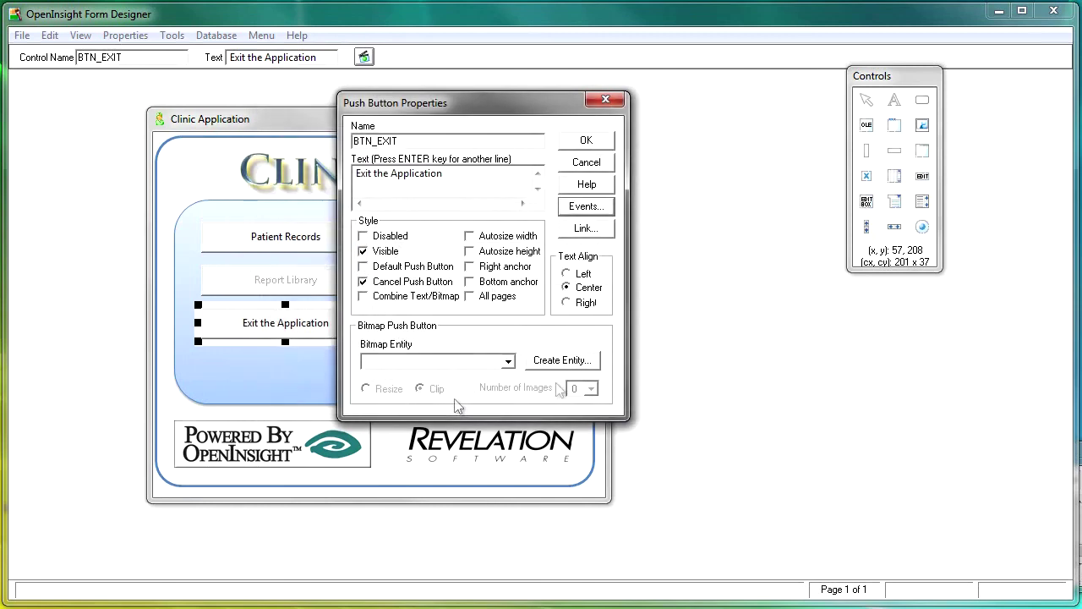
click(587, 141)
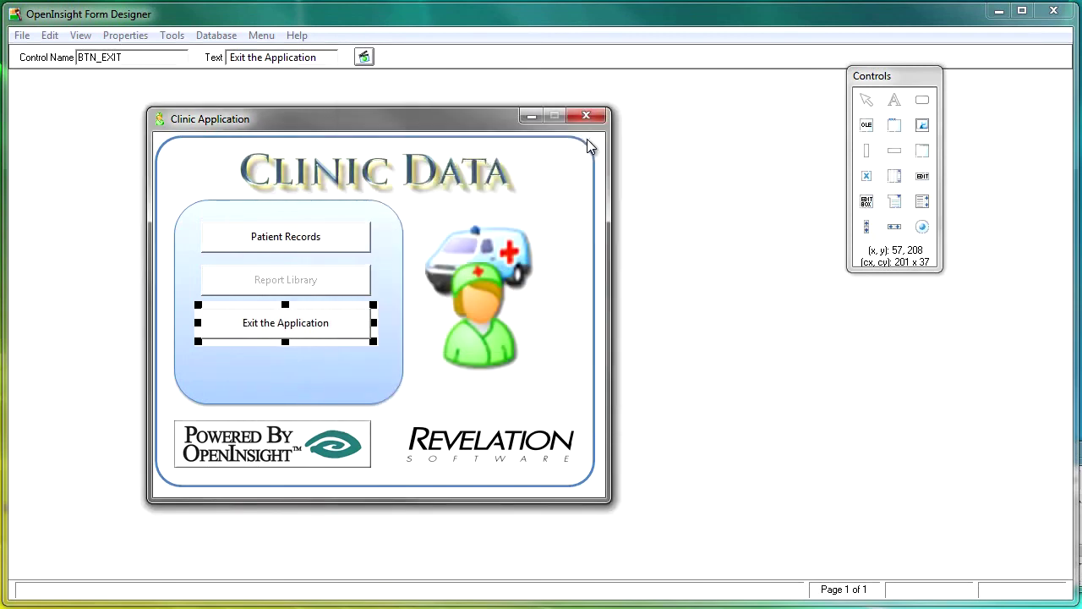